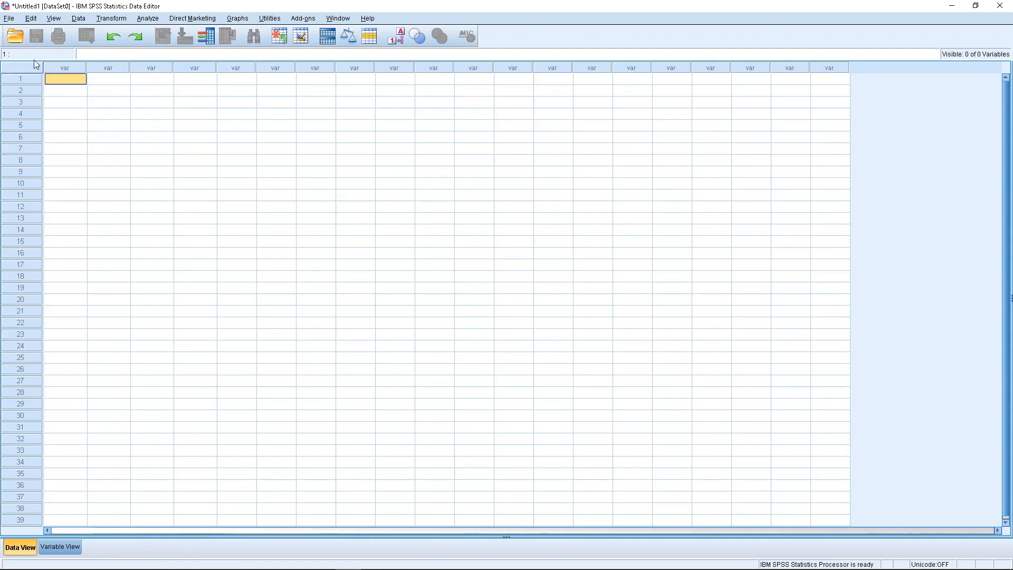
{"action": "left_click", "coordinate": [107, 69]}
{"action": "left_click", "coordinate": [148, 70]}
{"action": "left_click", "coordinate": [189, 70]}
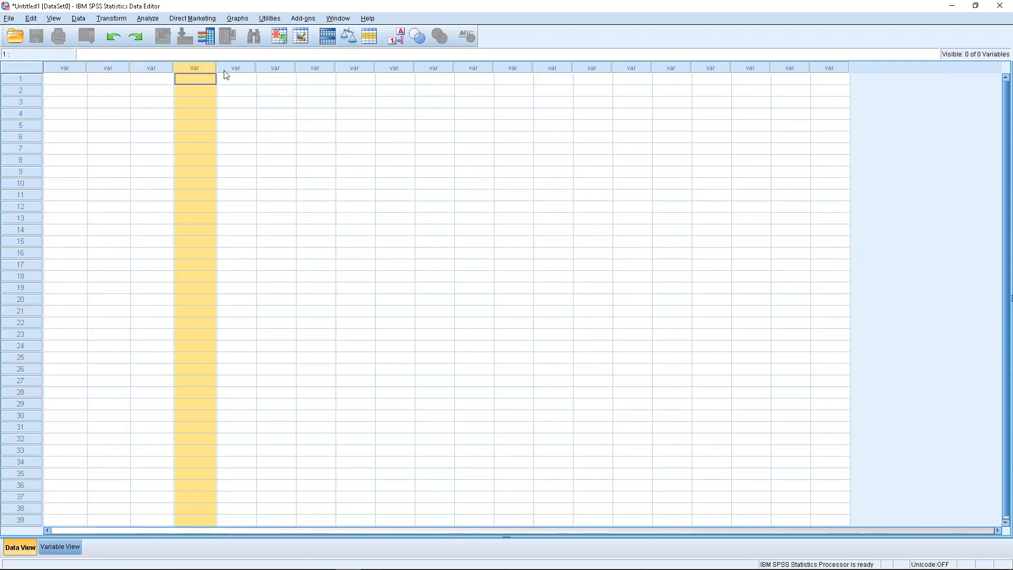
{"action": "left_click", "coordinate": [224, 71]}
{"action": "left_click", "coordinate": [33, 82]}
{"action": "left_click", "coordinate": [32, 91]}
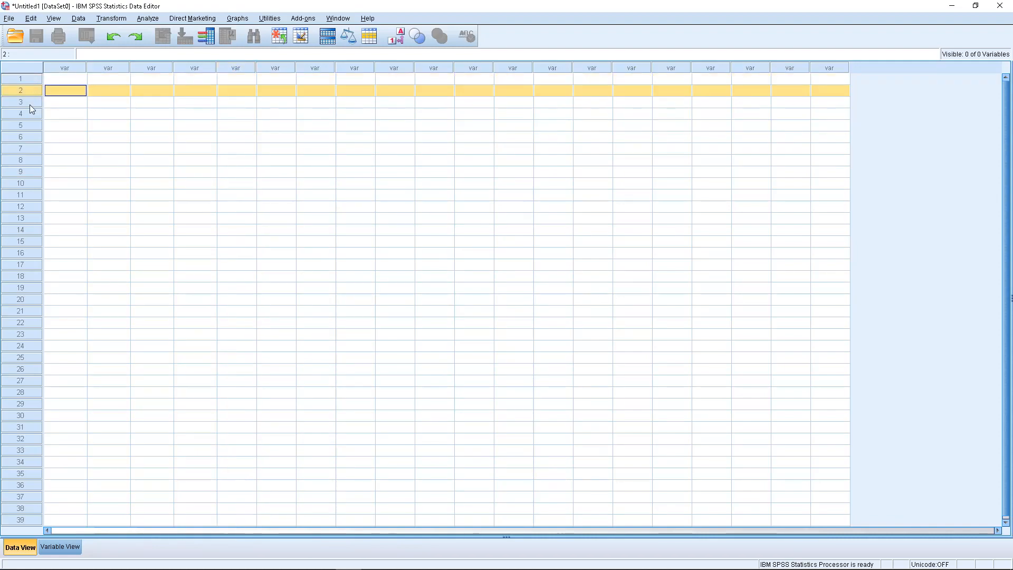
{"action": "left_click", "coordinate": [29, 105]}
{"action": "left_click", "coordinate": [28, 116]}
{"action": "left_click", "coordinate": [62, 79]}
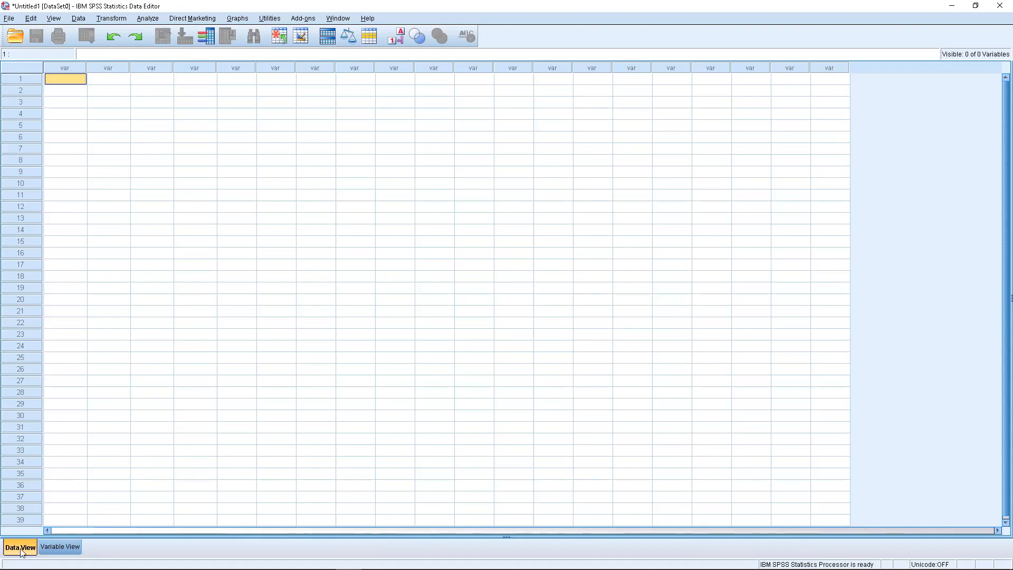
- Show the variable definitions grid and look up the Edad question in the WordPad questionnaire
{"action": "left_click", "coordinate": [52, 548]}
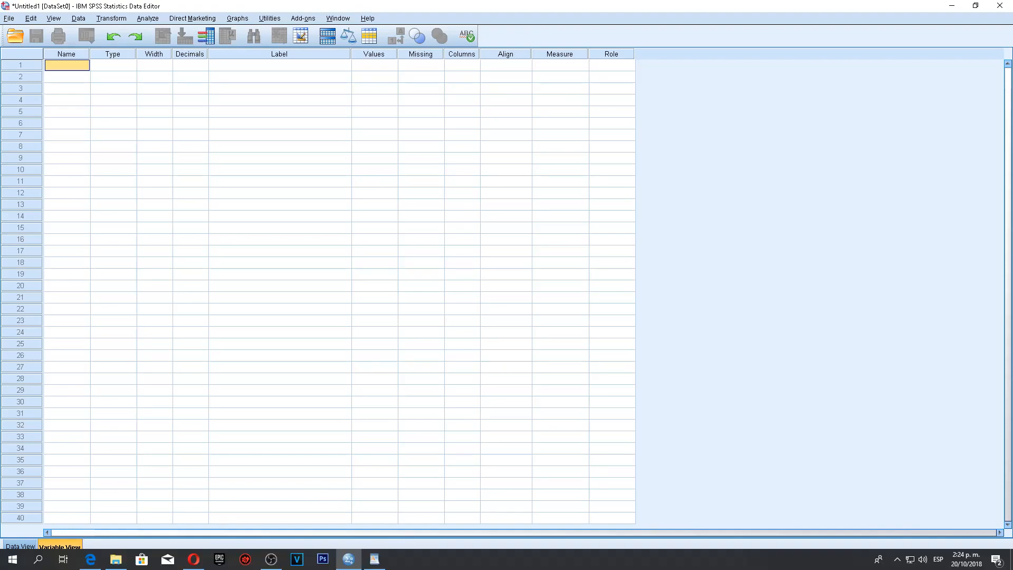
{"action": "left_click", "coordinate": [375, 560]}
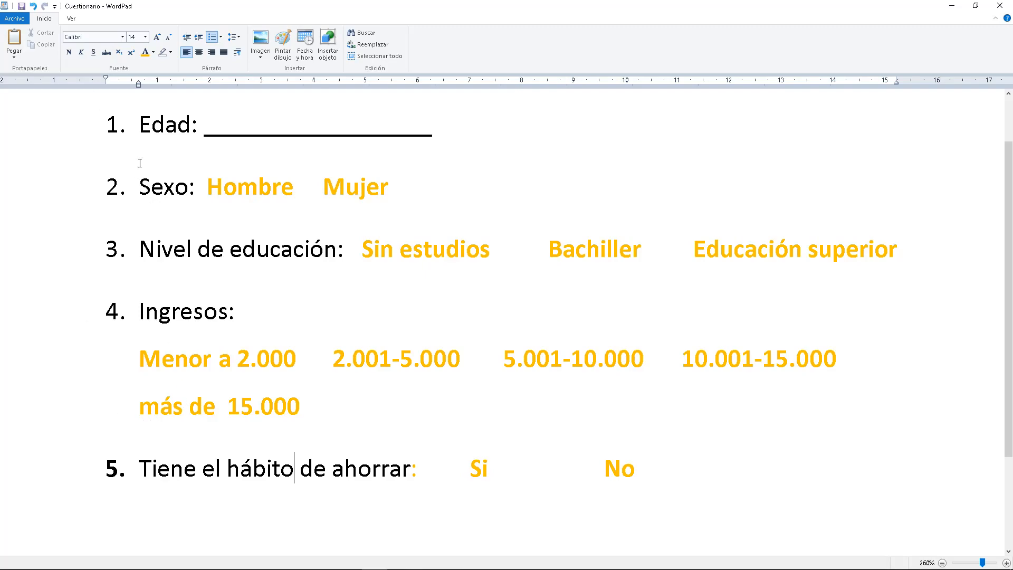
{"action": "left_click", "coordinate": [139, 125]}
{"action": "left_click_drag", "start_coordinate": [139, 125], "coordinate": [185, 133]}
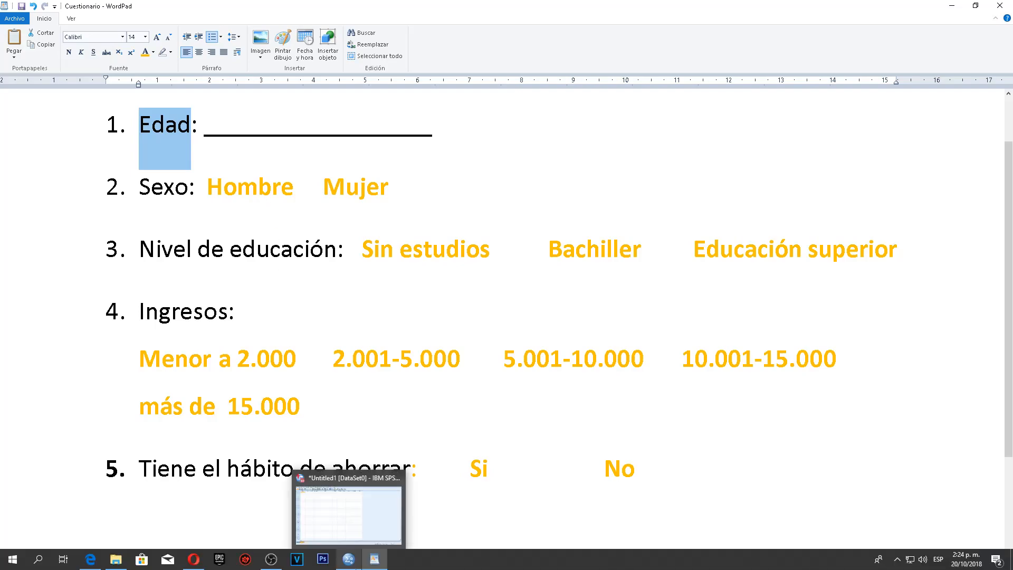
{"action": "left_click", "coordinate": [338, 564]}
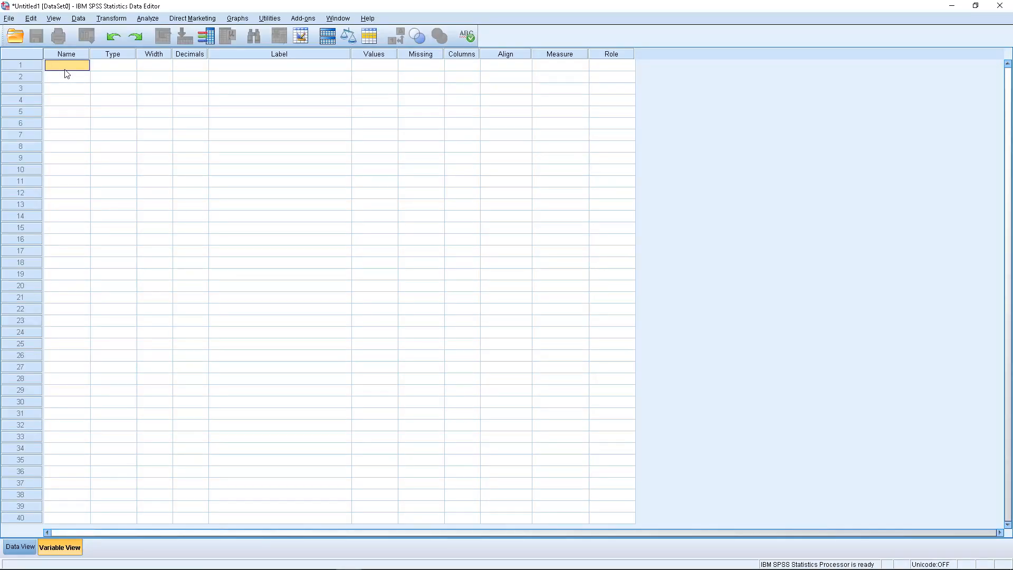
- Define the first variable as Edad, a numeric type with width 2 and 0 decimal places
{"action": "type", "text": "Edad"}
{"action": "left_click", "coordinate": [129, 66]}
{"action": "left_click", "coordinate": [130, 66]}
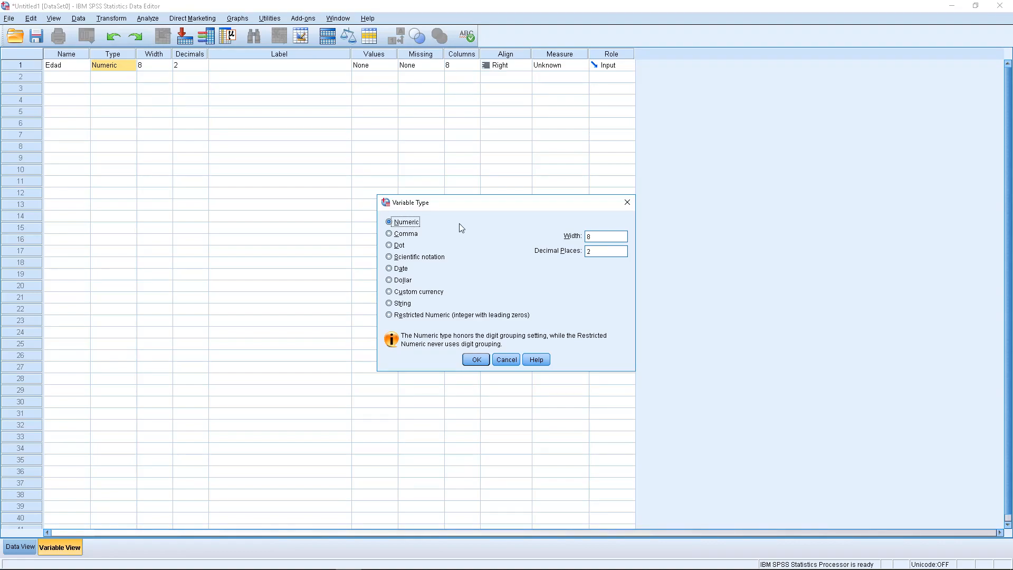
{"action": "left_click", "coordinate": [591, 238]}
{"action": "key", "text": "BackSpace"}
{"action": "type", "text": "0"}
{"action": "left_click", "coordinate": [594, 238]}
{"action": "type", "text": "2"}
{"action": "left_click", "coordinate": [476, 359]}
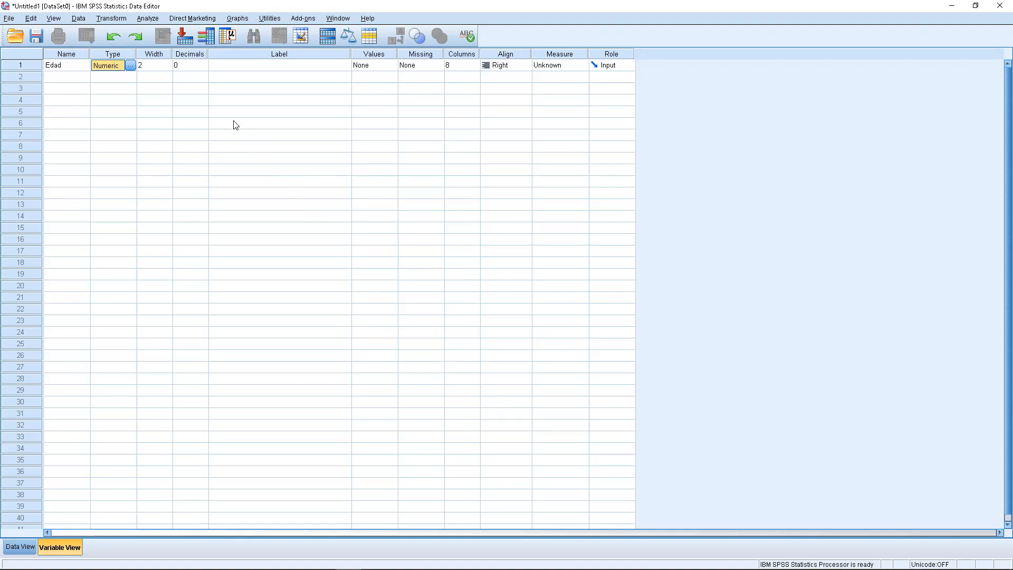
- Give the Edad variable the label "Edad" and set its measurement level to Scale
{"action": "left_click", "coordinate": [246, 67]}
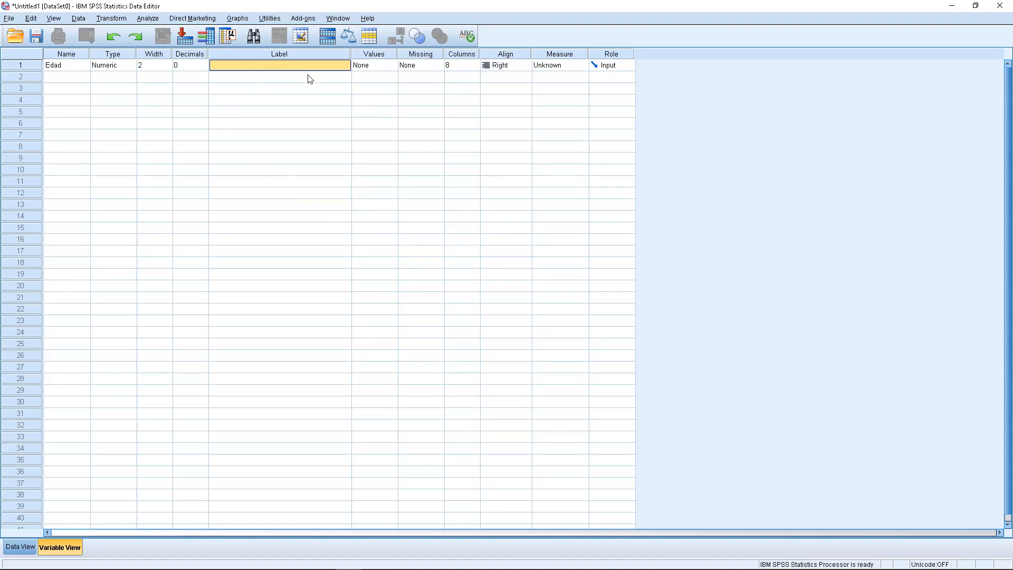
{"action": "type", "text": "Edad"}
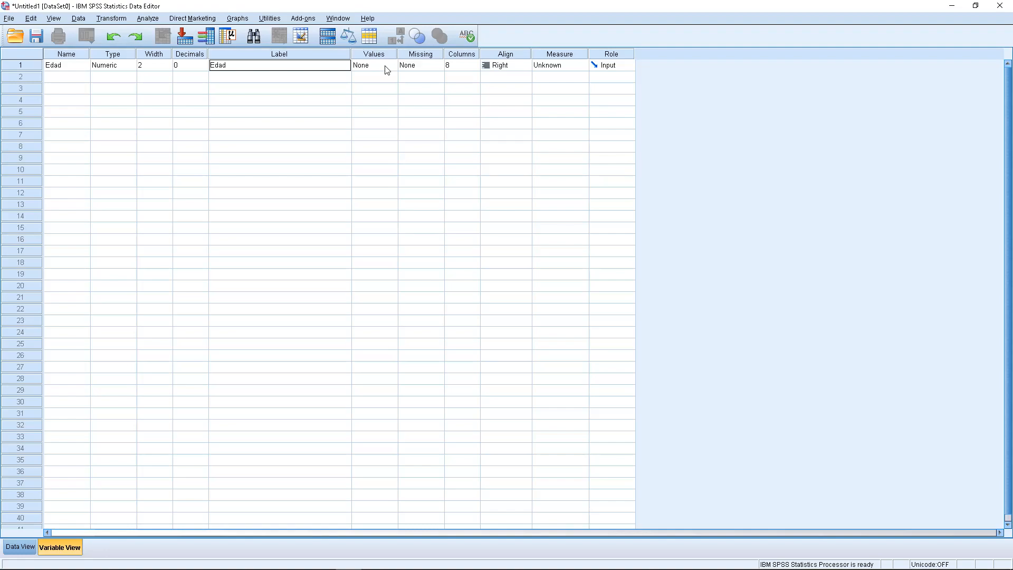
{"action": "left_click", "coordinate": [579, 66]}
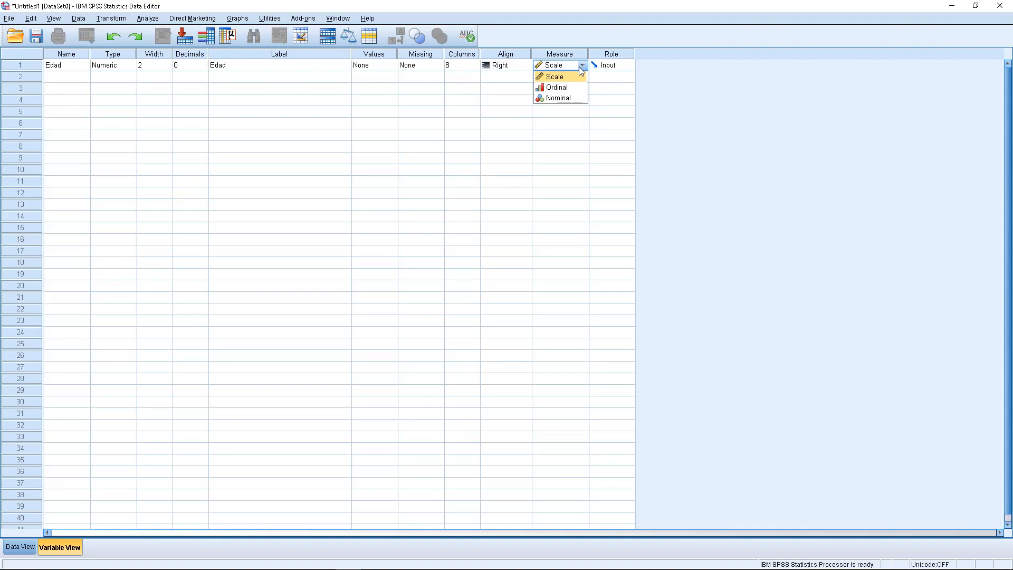
{"action": "left_click", "coordinate": [571, 80]}
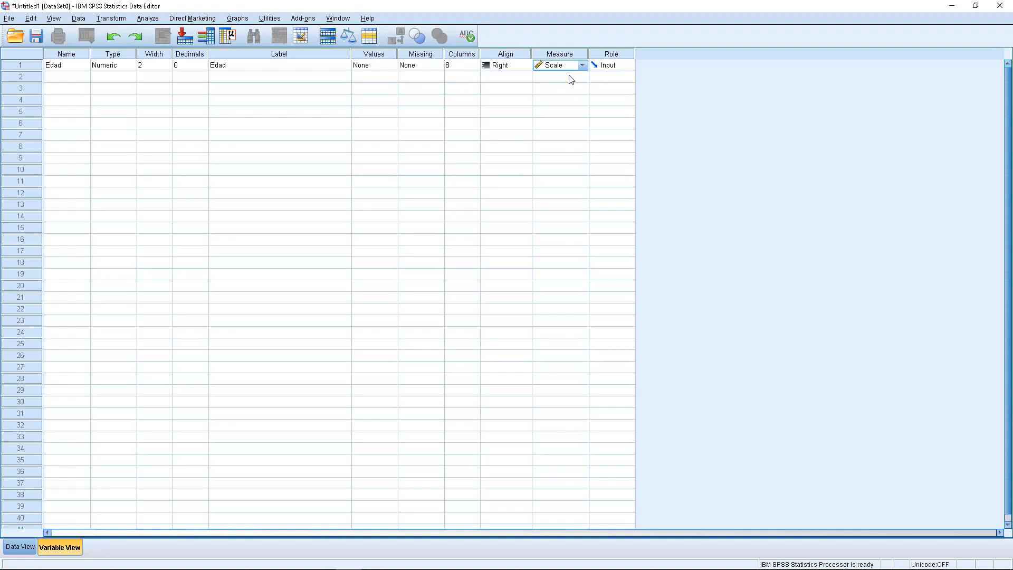
{"action": "left_click", "coordinate": [66, 78]}
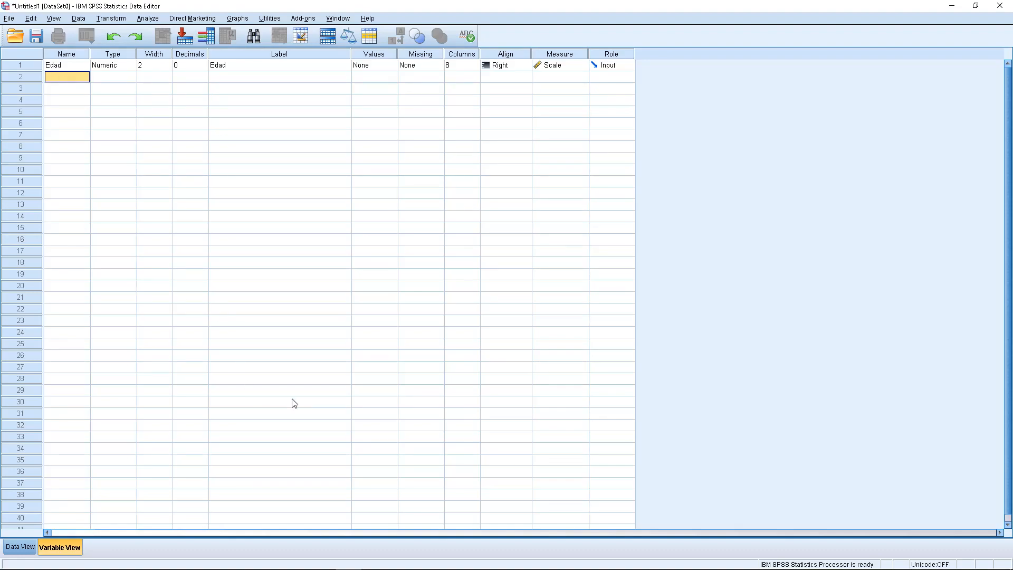
- Look up the Sexo question and its answer options in the WordPad questionnaire, and return to the SPSS data editor
{"action": "left_click", "coordinate": [374, 559]}
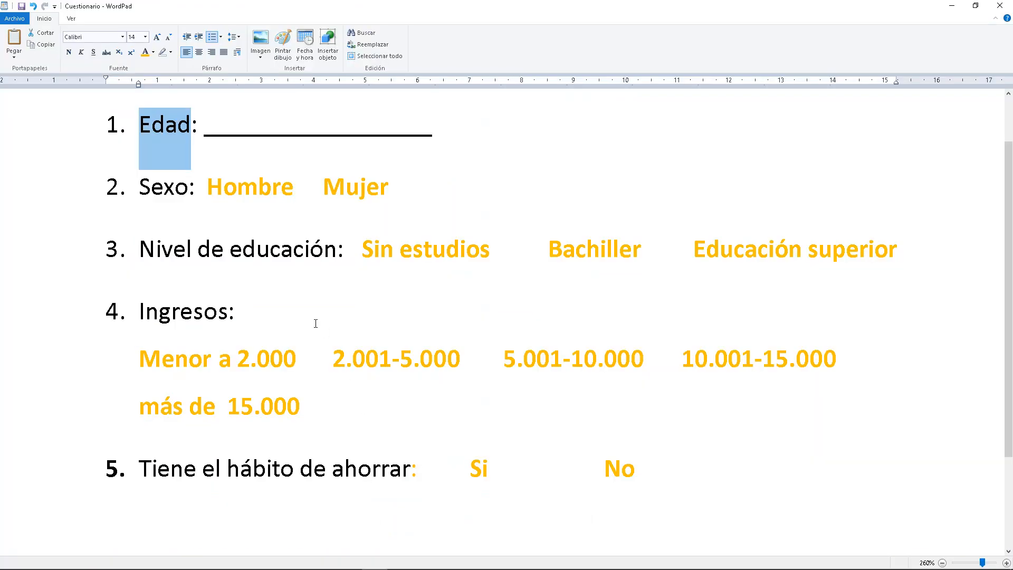
{"action": "left_click_drag", "start_coordinate": [150, 187], "coordinate": [381, 195]}
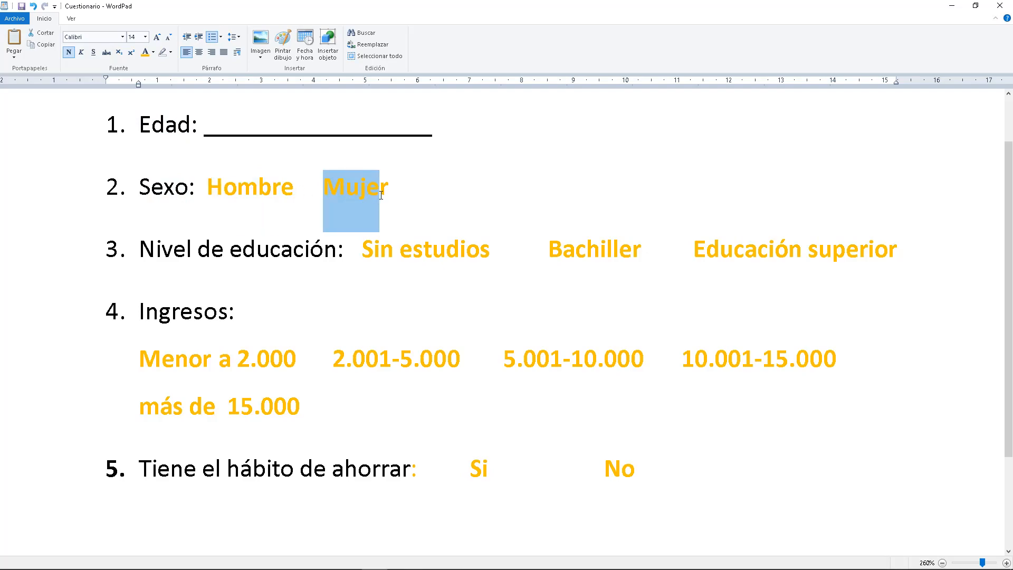
{"action": "left_click", "coordinate": [389, 192]}
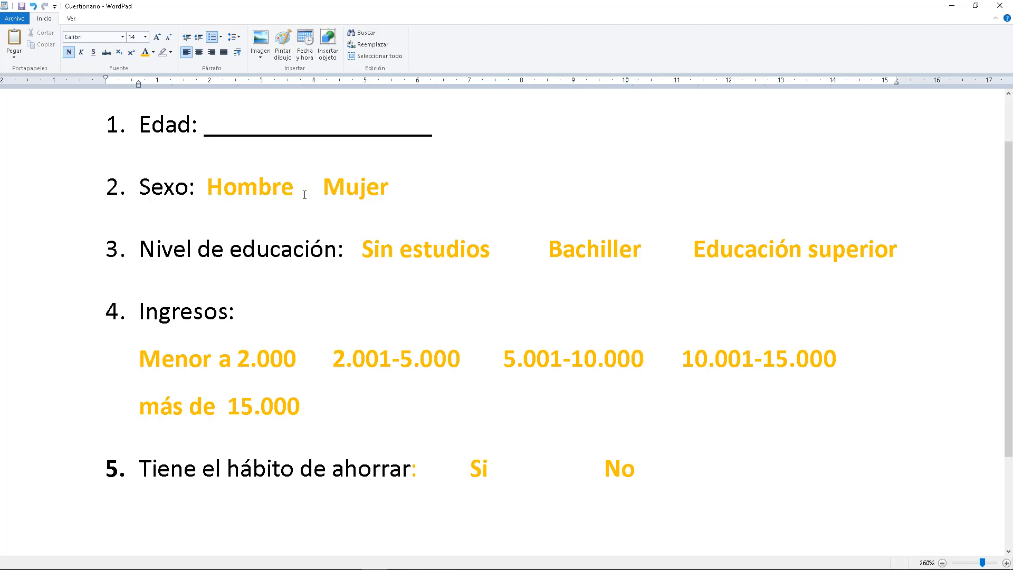
{"action": "left_click_drag", "start_coordinate": [296, 190], "coordinate": [232, 192]}
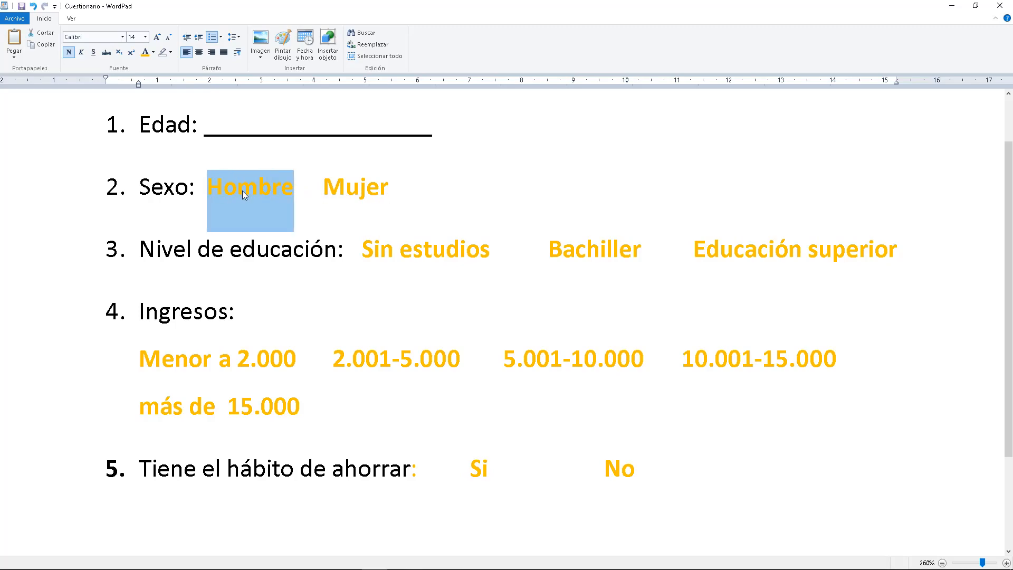
{"action": "left_click_drag", "start_coordinate": [319, 190], "coordinate": [380, 189]}
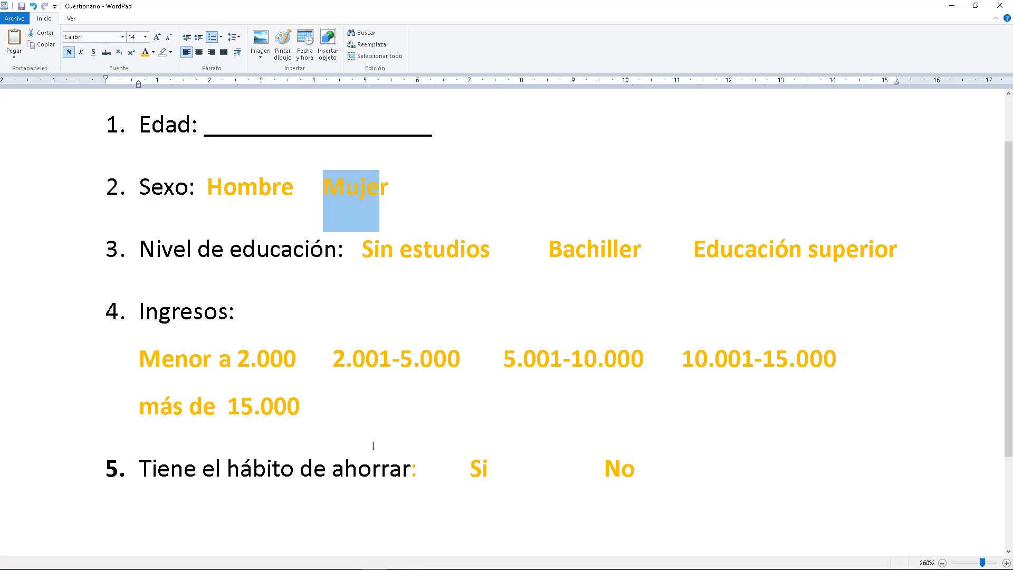
{"action": "left_click", "coordinate": [375, 559]}
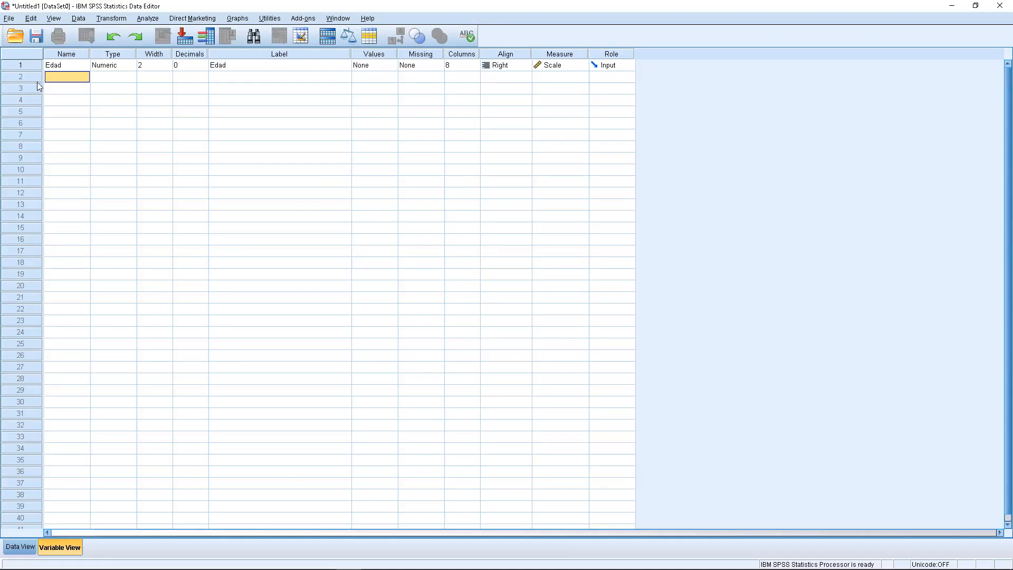
- Name the second variable Sexo
{"action": "type", "text": "Sexo"}
{"action": "left_click", "coordinate": [122, 77]}
{"action": "left_click", "coordinate": [132, 77]}
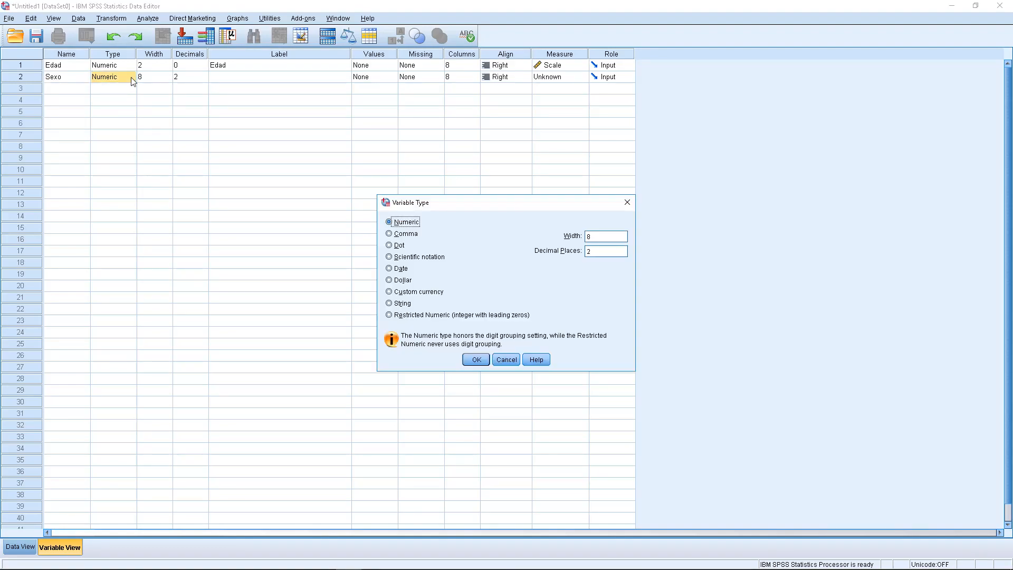
{"action": "left_click", "coordinate": [407, 305]}
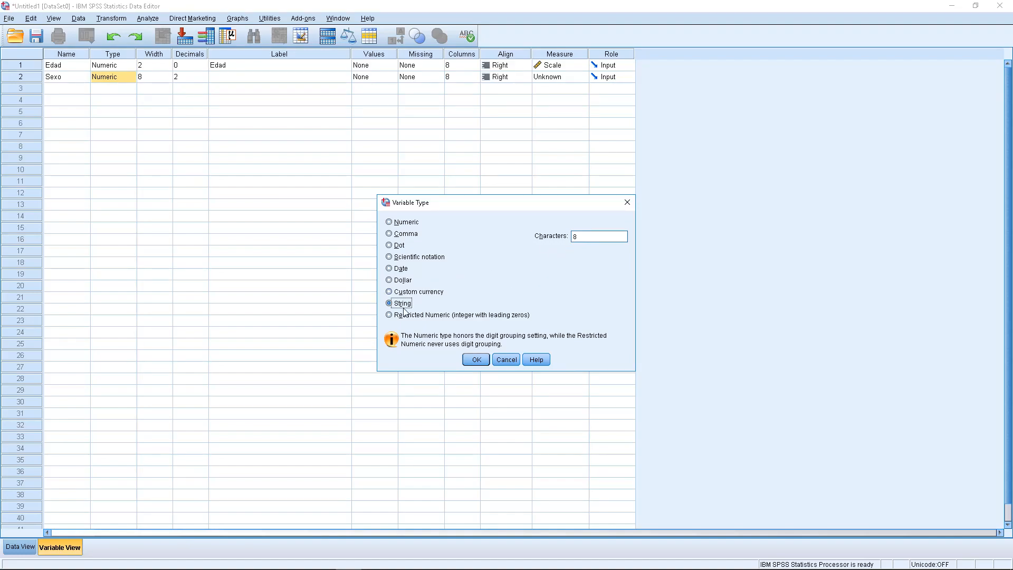
{"action": "left_click", "coordinate": [410, 225]}
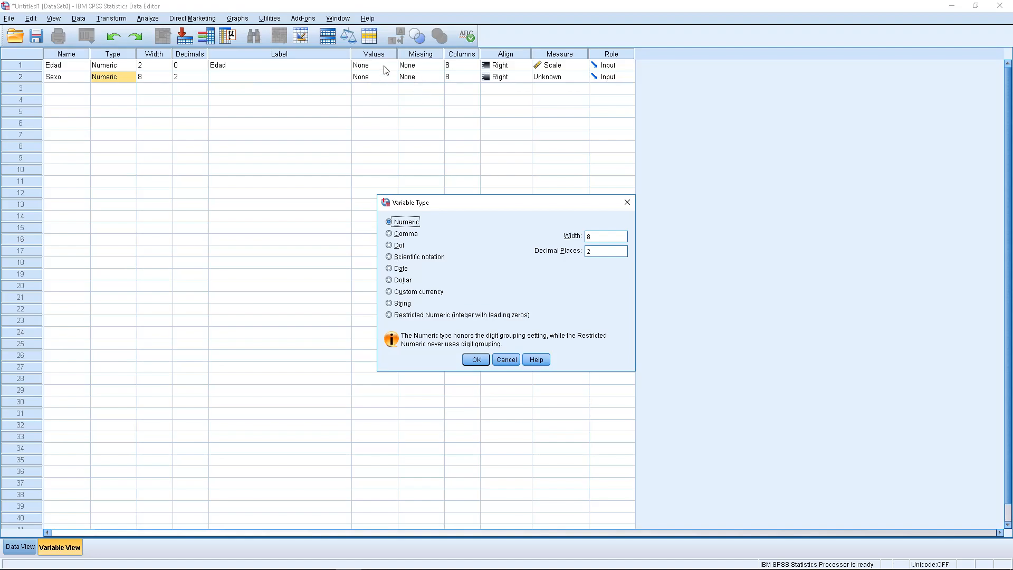
{"action": "left_click", "coordinate": [506, 360]}
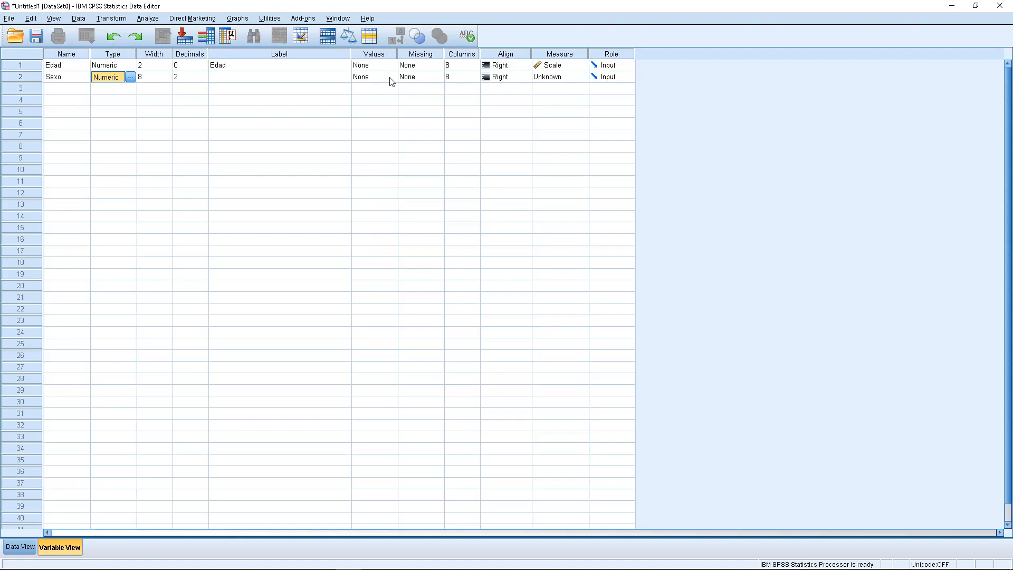
- Add value labels to the Sexo variable: 1 for Hombre and 2 for Mujer
{"action": "left_click", "coordinate": [396, 83]}
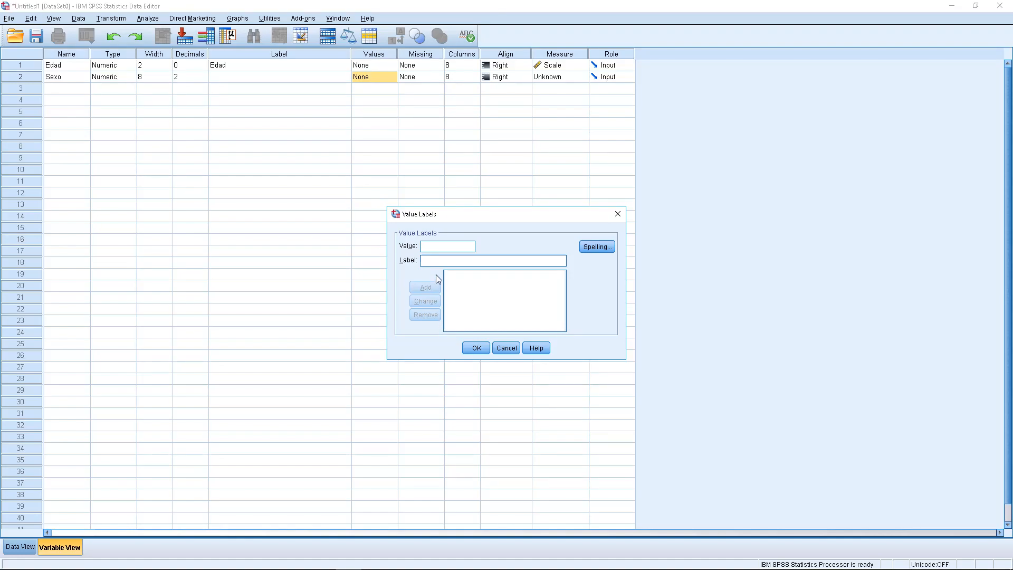
{"action": "left_click", "coordinate": [427, 259]}
{"action": "type", "text": "Hombre"}
{"action": "left_click", "coordinate": [425, 287]}
{"action": "type", "text": "2"}
{"action": "type", "text": "Mujer"}
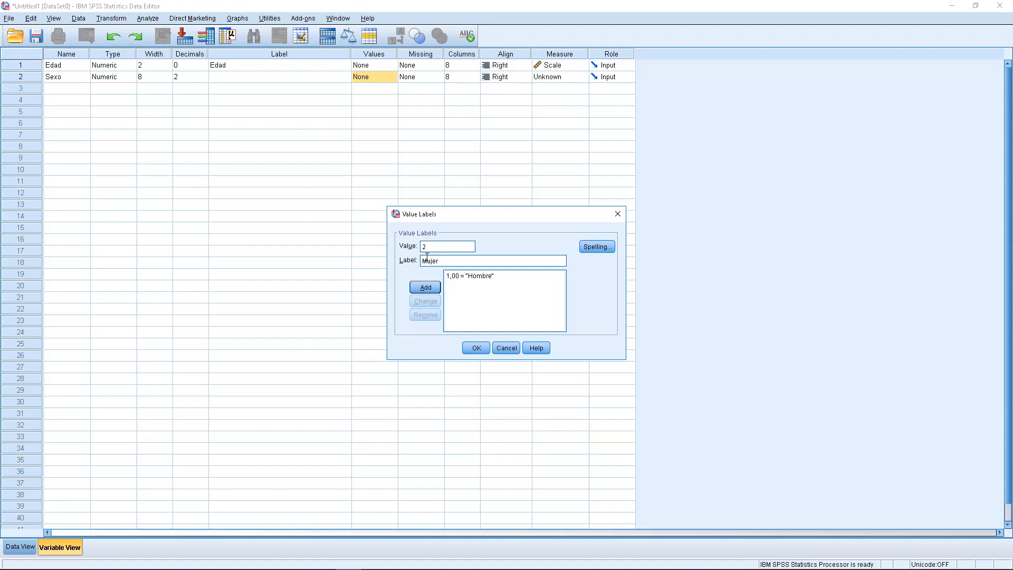
{"action": "left_click", "coordinate": [426, 287]}
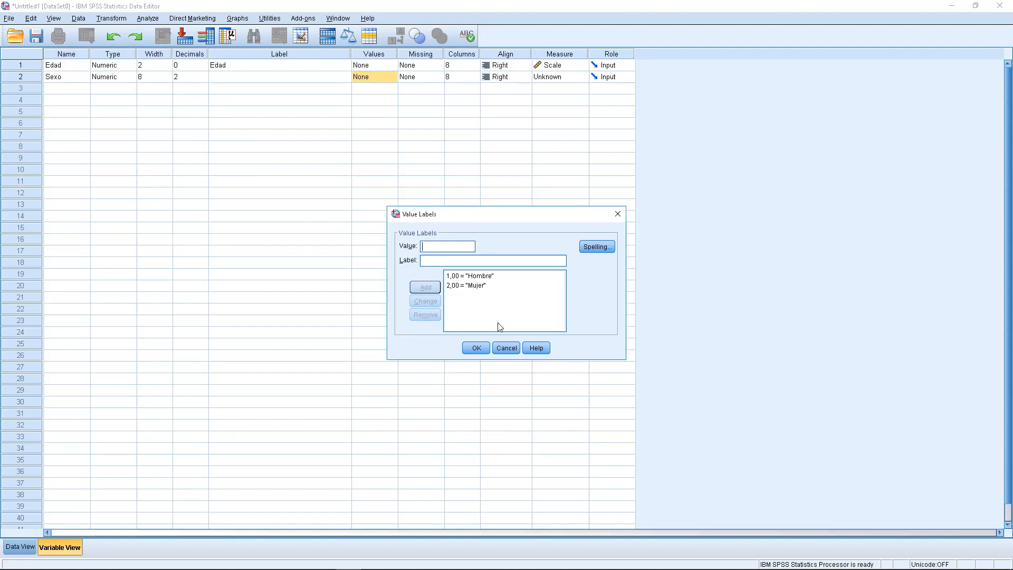
{"action": "left_click", "coordinate": [476, 348]}
- Set the Sexo variable to 0 decimals and give it the label "Sexo"
{"action": "left_click", "coordinate": [198, 77]}
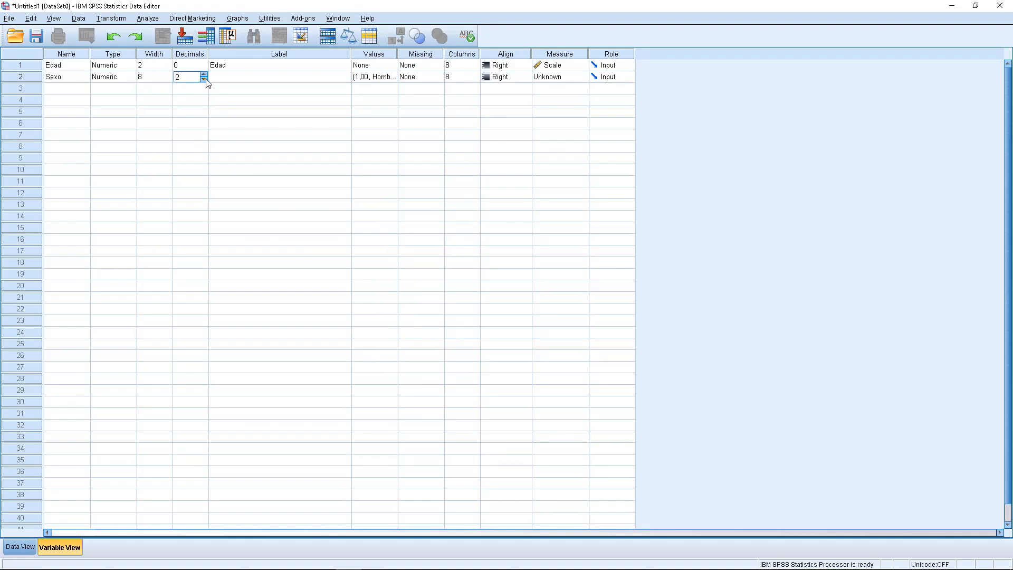
{"action": "left_click", "coordinate": [257, 79]}
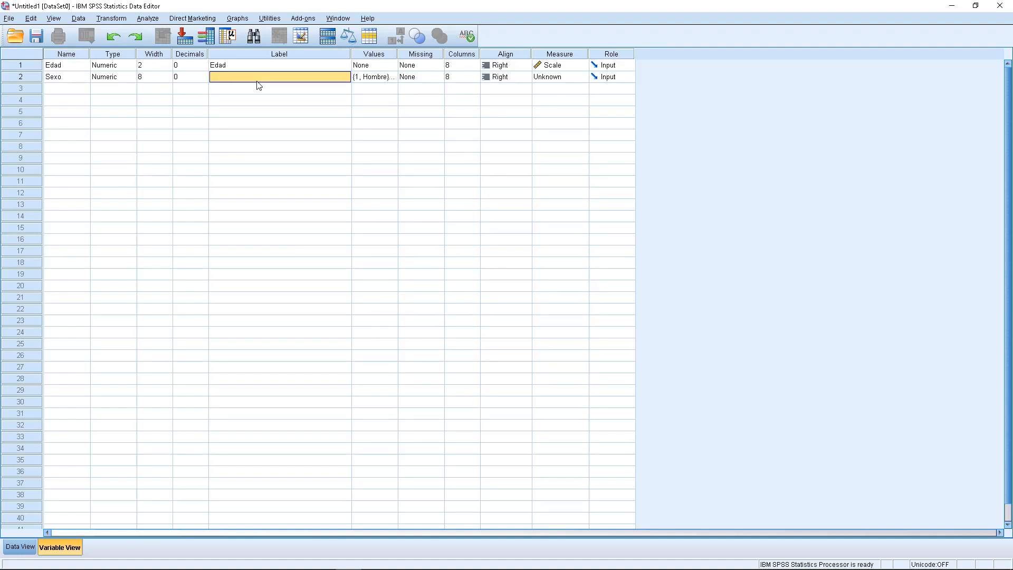
{"action": "type", "text": "Sexo"}
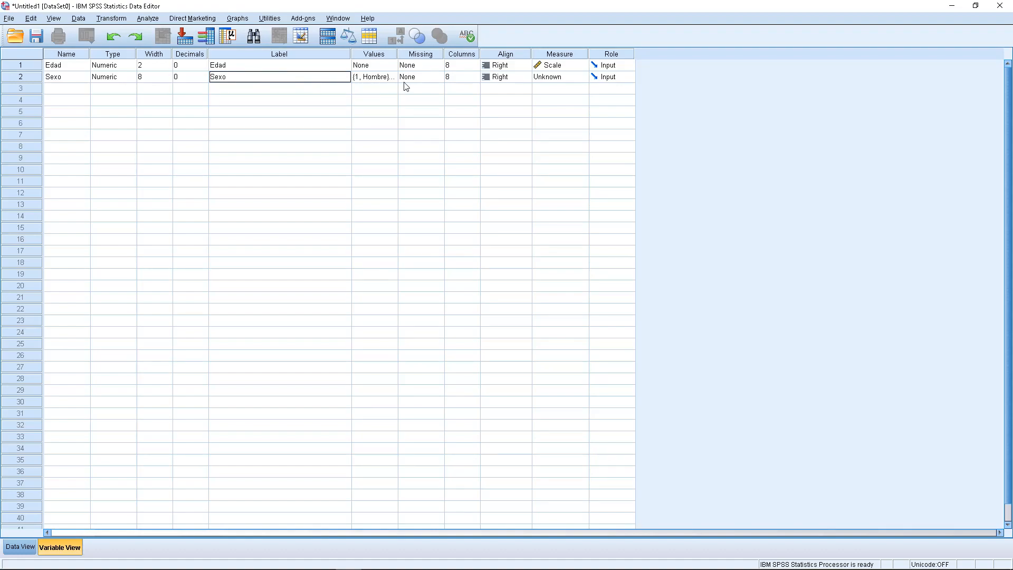
- Set the measurement level of the Sexo variable to Nominal
{"action": "left_click", "coordinate": [584, 78]}
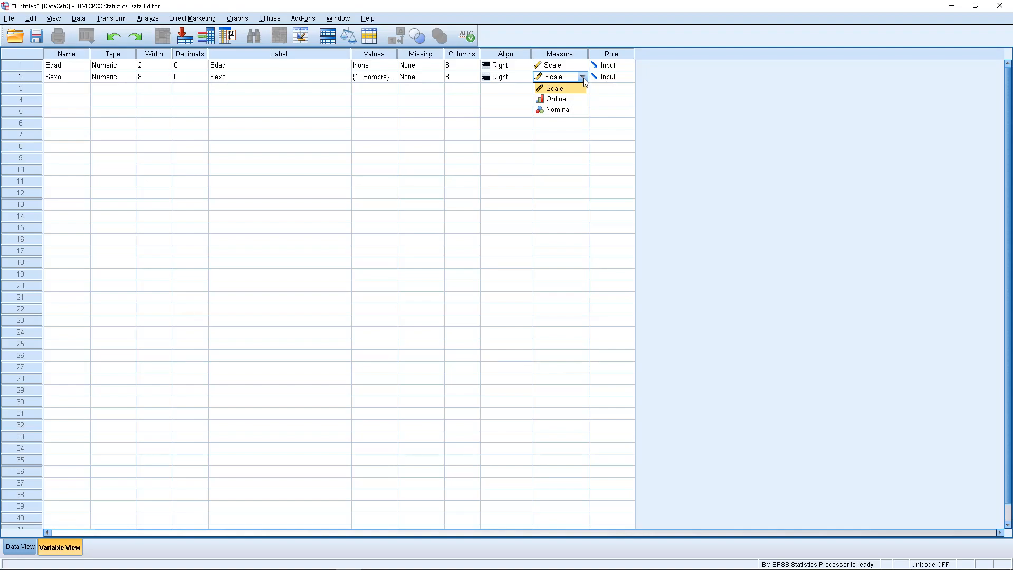
{"action": "left_click", "coordinate": [572, 110]}
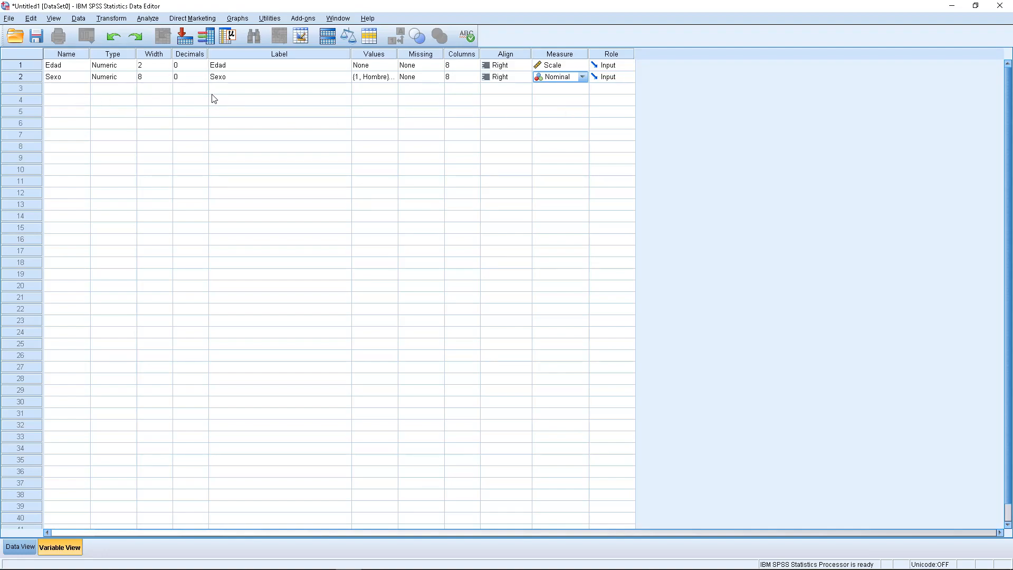
{"action": "left_click", "coordinate": [76, 89]}
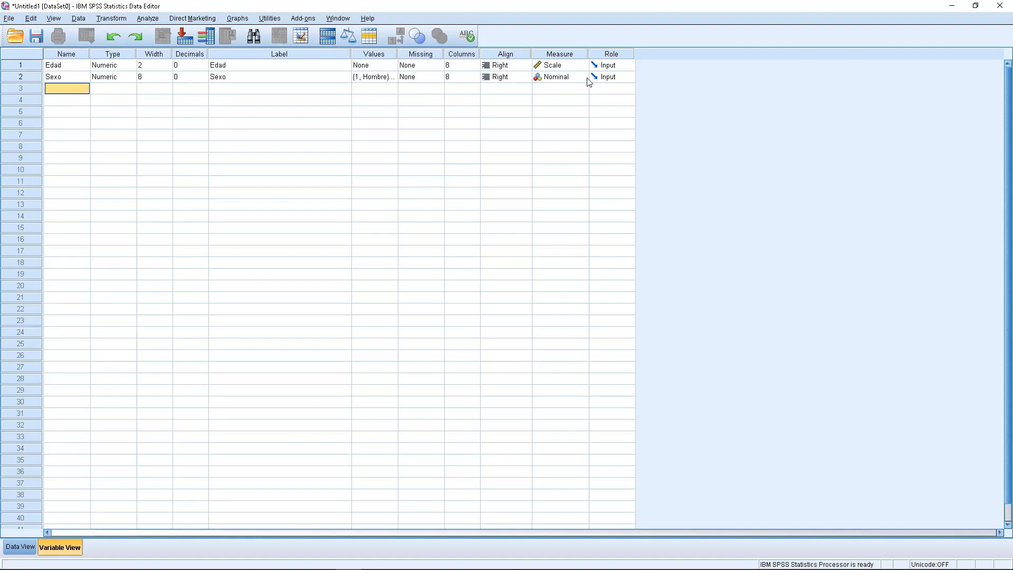
- Check question 3 in the WordPad questionnaire, then return to SPSS and name the third variable Educación
{"action": "mouse_move", "coordinate": [411, 568]}
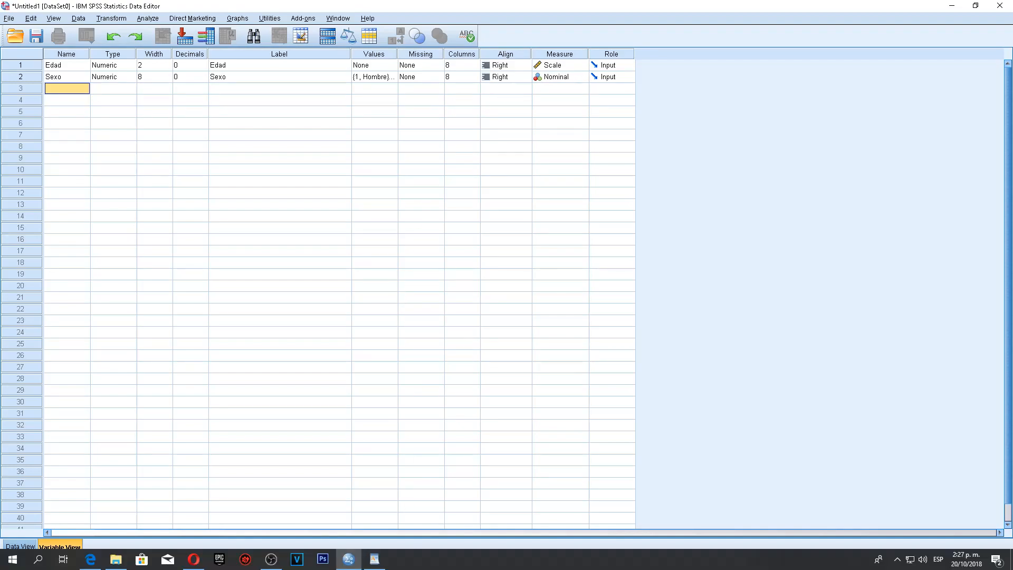
{"action": "left_click", "coordinate": [375, 559]}
{"action": "left_click_drag", "start_coordinate": [143, 259], "coordinate": [254, 255]}
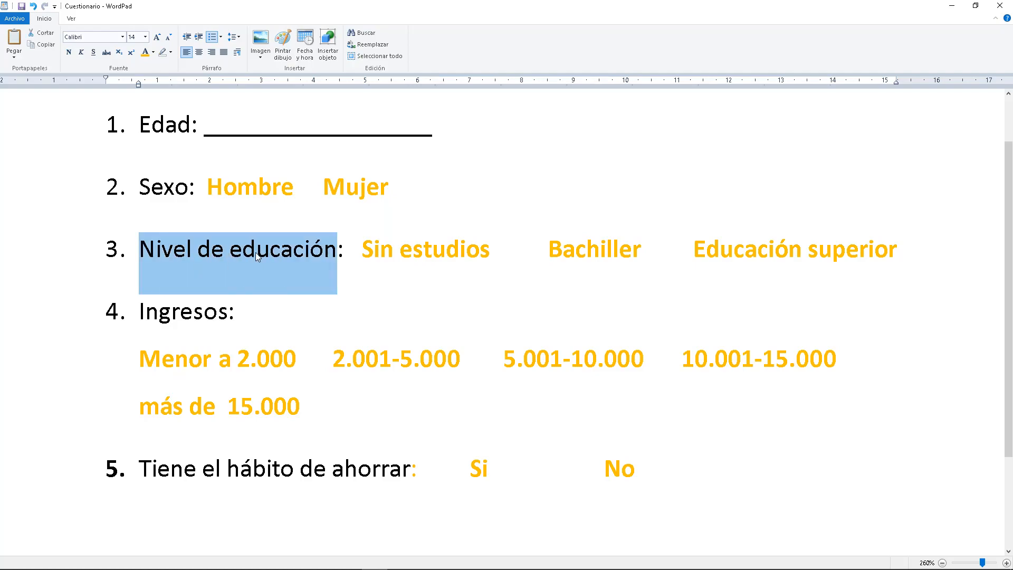
{"action": "mouse_move", "coordinate": [323, 569]}
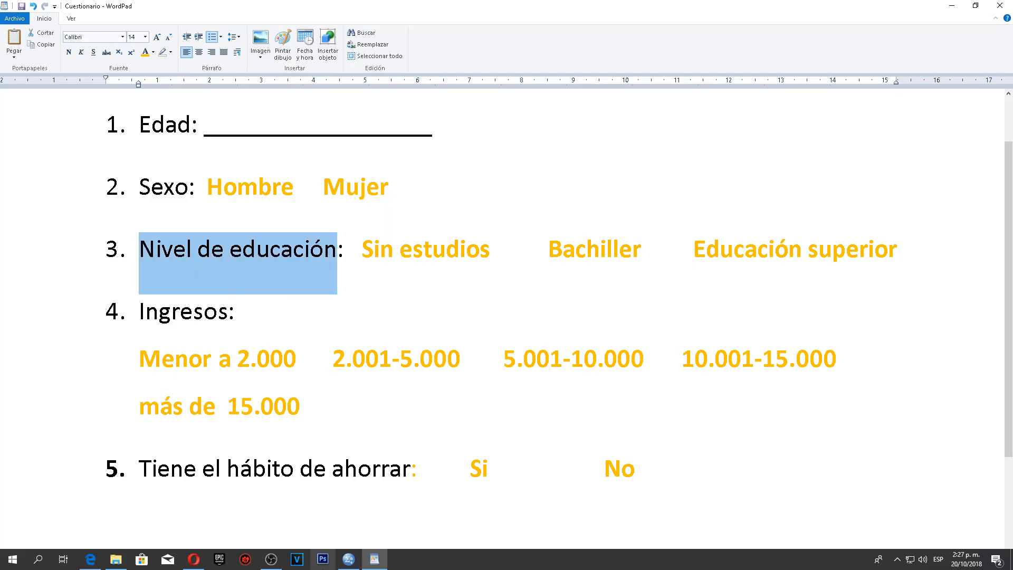
{"action": "left_click", "coordinate": [348, 559]}
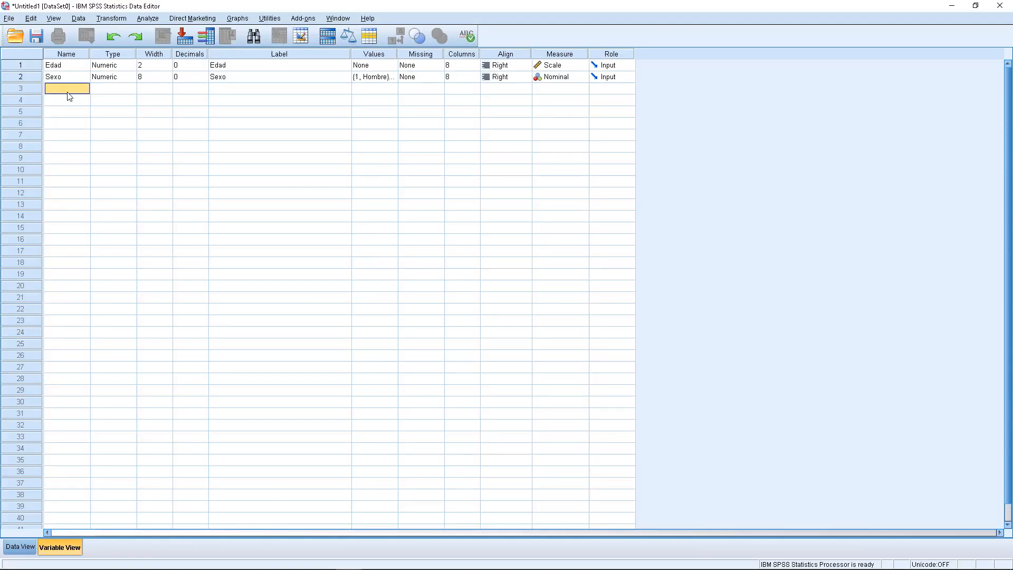
{"action": "type", "text": "Educación"}
{"action": "left_click", "coordinate": [99, 92]}
- Set the Educación variable to 0 decimals and give it the label "Nivel de educación"
{"action": "left_click", "coordinate": [194, 91]}
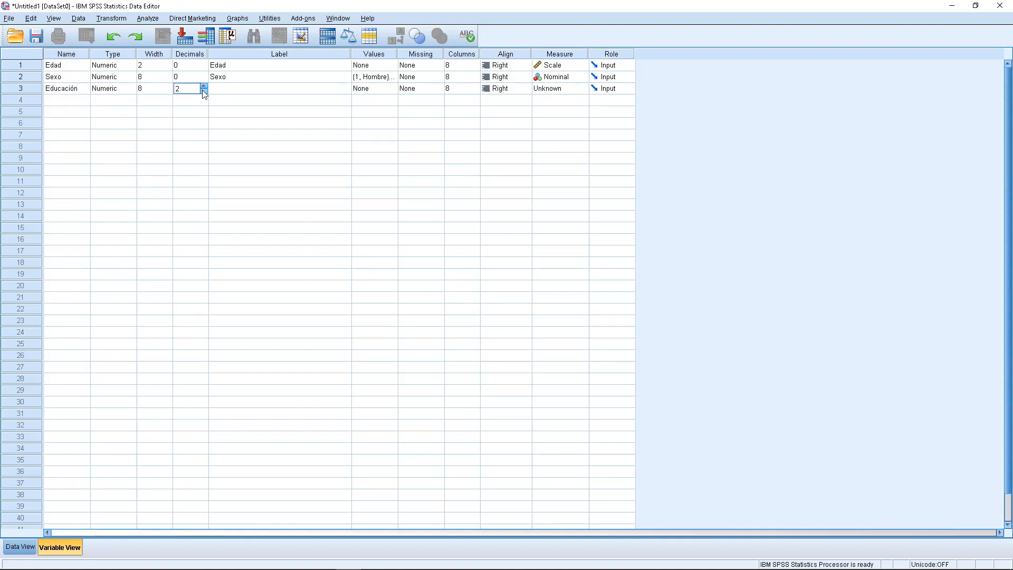
{"action": "left_click", "coordinate": [244, 90]}
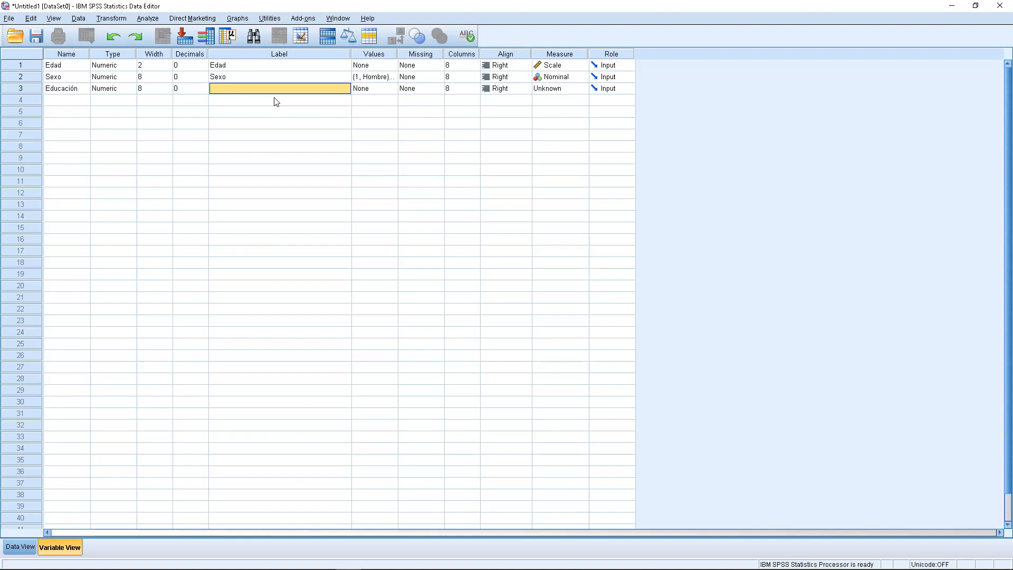
{"action": "type", "text": "Nivel de educación"}
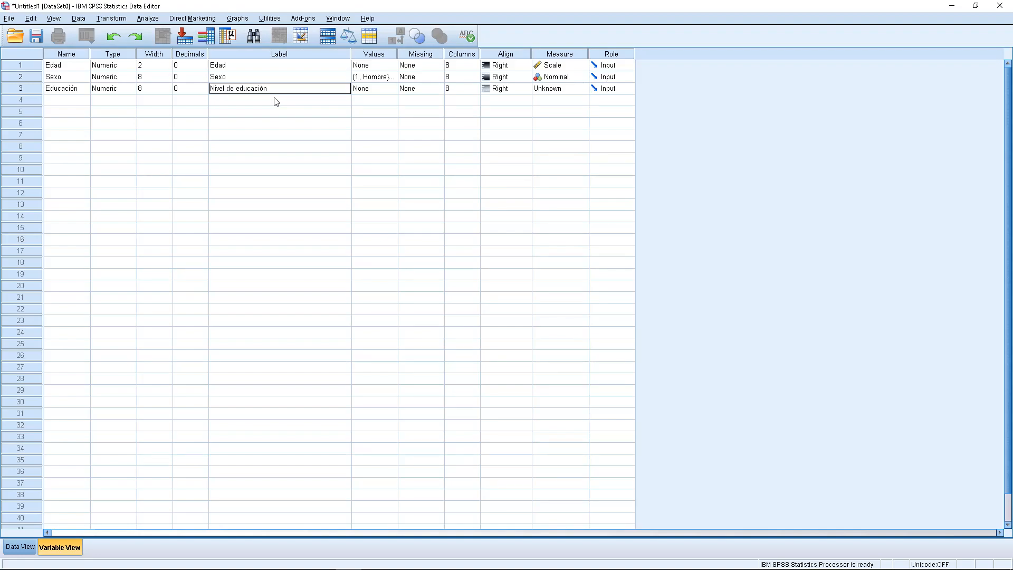
- Add value labels 1 for "Sin estudios" and 2 for "Bachiller" to the Educación variable, consulting the WordPad questionnaire for the answer options
{"action": "double_click", "coordinate": [390, 91]}
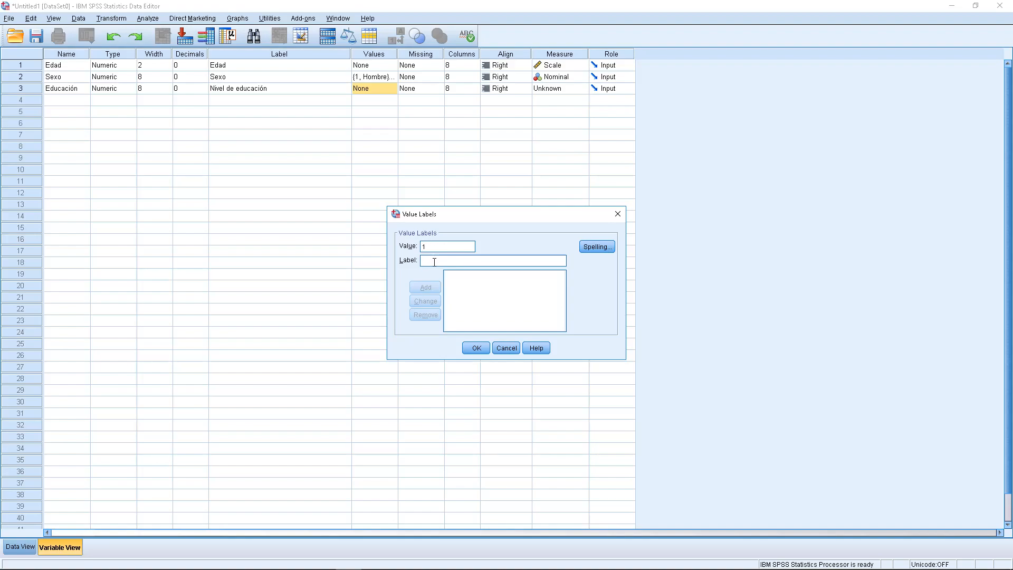
{"action": "type", "text": "Sin estudios"}
{"action": "key", "text": "Return"}
{"action": "type", "text": "2"}
{"action": "left_click", "coordinate": [378, 566]}
{"action": "left_click_drag", "start_coordinate": [547, 256], "coordinate": [846, 259]}
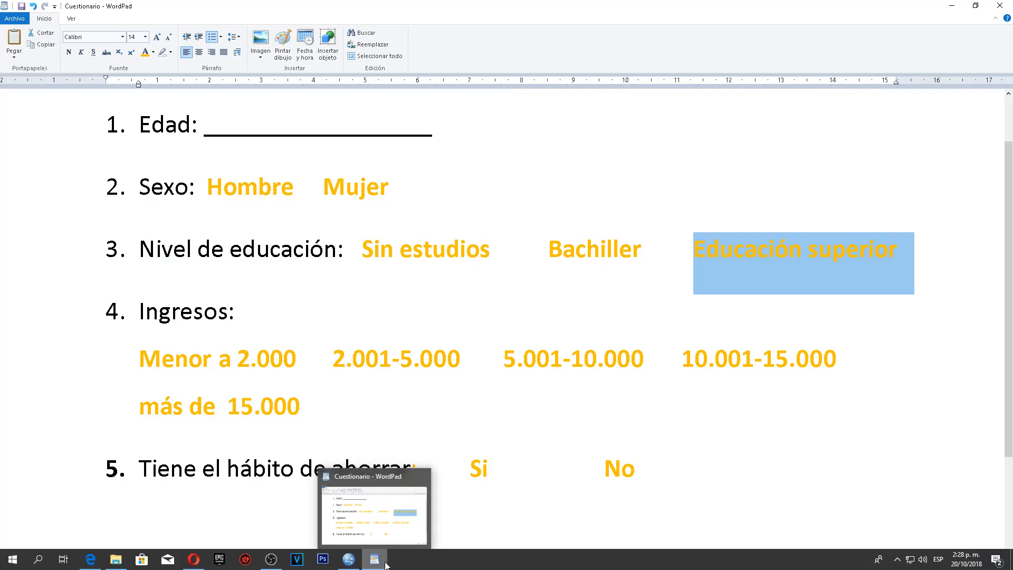
{"action": "left_click", "coordinate": [353, 564]}
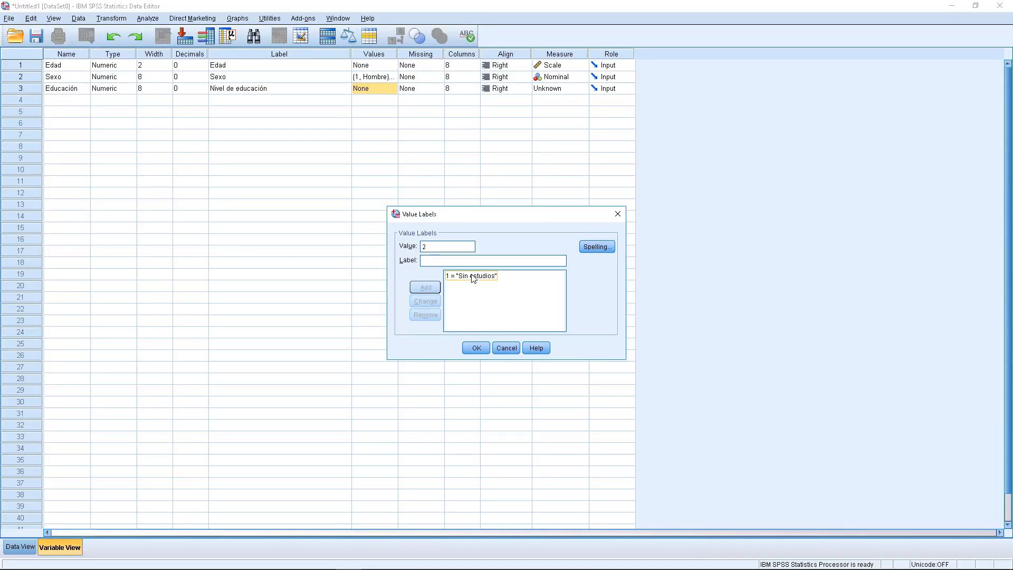
{"action": "type", "text": "Bachiller"}
{"action": "left_click", "coordinate": [425, 287]}
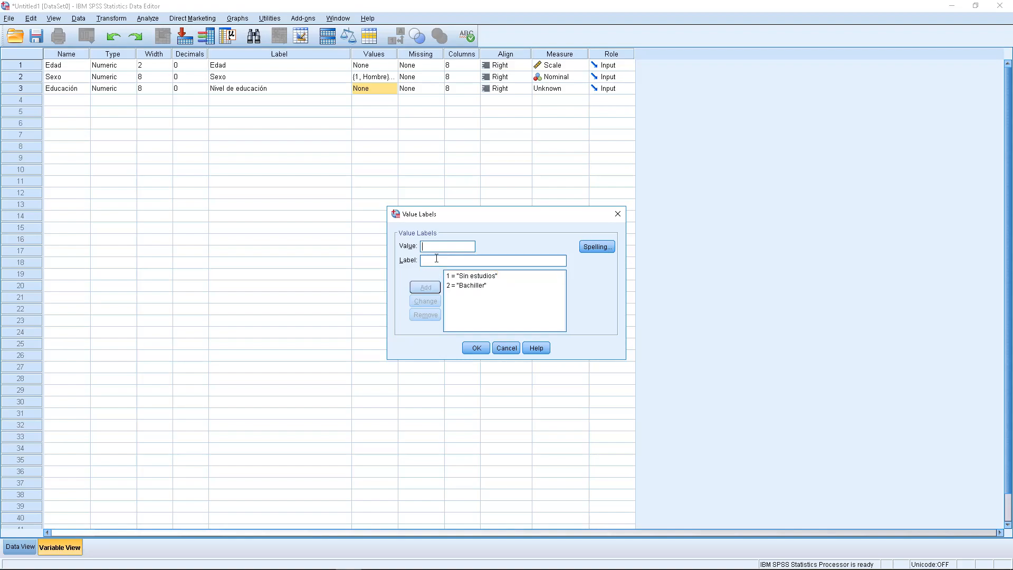
- Add value label 3 for "Educación superior" to the Educación variable and set its measurement level to Ordinal
{"action": "type", "text": "3"}
{"action": "left_click", "coordinate": [432, 260]}
{"action": "type", "text": "Educación superior"}
{"action": "left_click", "coordinate": [426, 288]}
{"action": "left_click", "coordinate": [477, 348]}
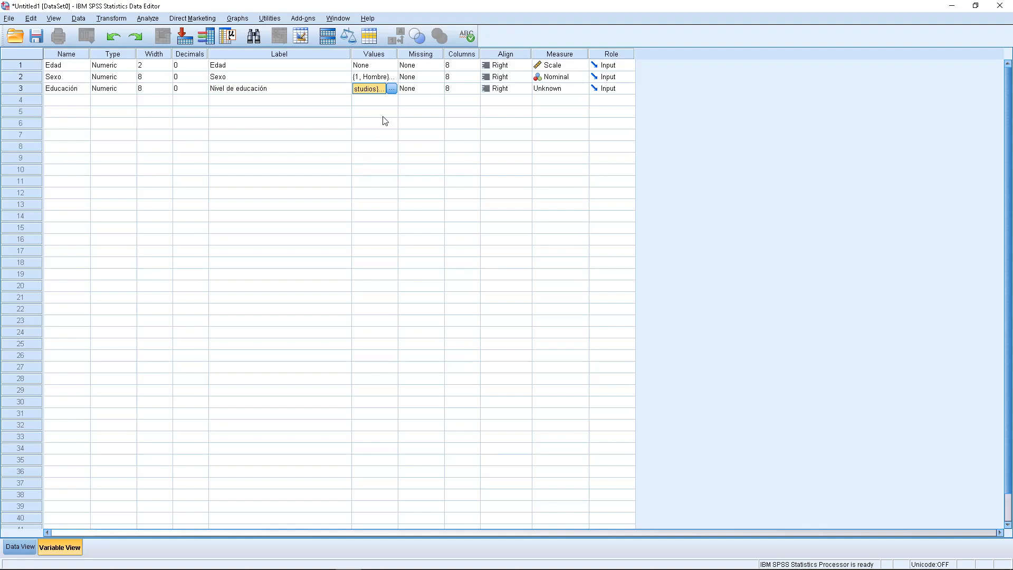
{"action": "left_click", "coordinate": [584, 90]}
{"action": "left_click", "coordinate": [578, 111]}
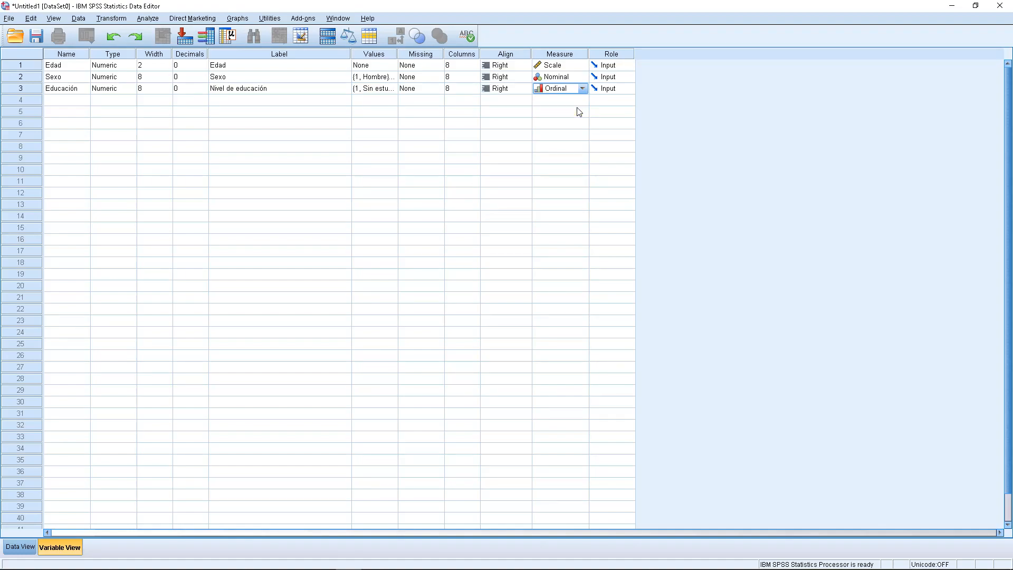
- Review questions 3 and 4 in the WordPad questionnaire, then return to SPSS and name the fourth variable Ingresos
{"action": "left_click", "coordinate": [370, 560]}
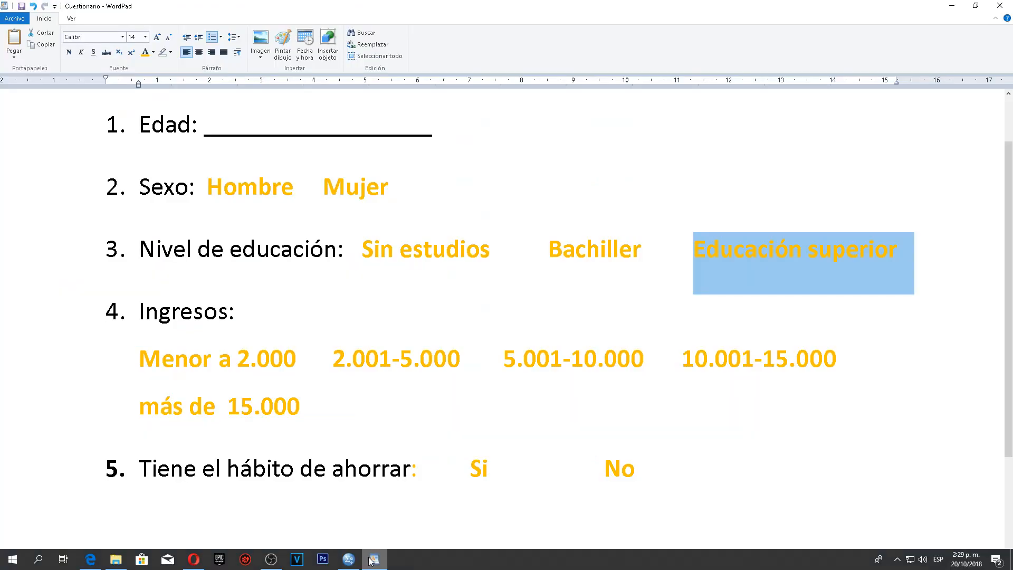
{"action": "left_click", "coordinate": [752, 260]}
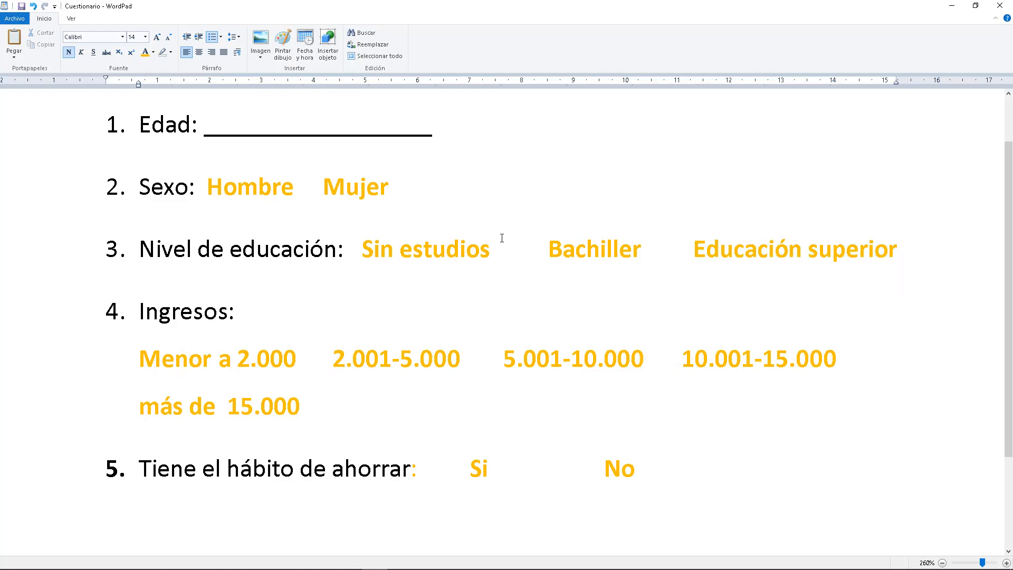
{"action": "left_click_drag", "start_coordinate": [364, 251], "coordinate": [450, 256]}
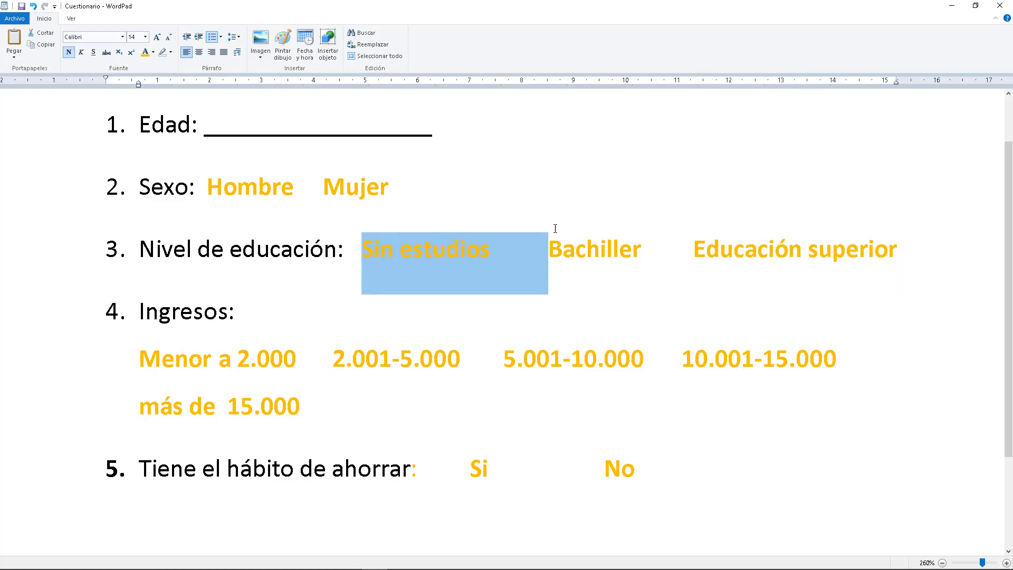
{"action": "left_click", "coordinate": [223, 317]}
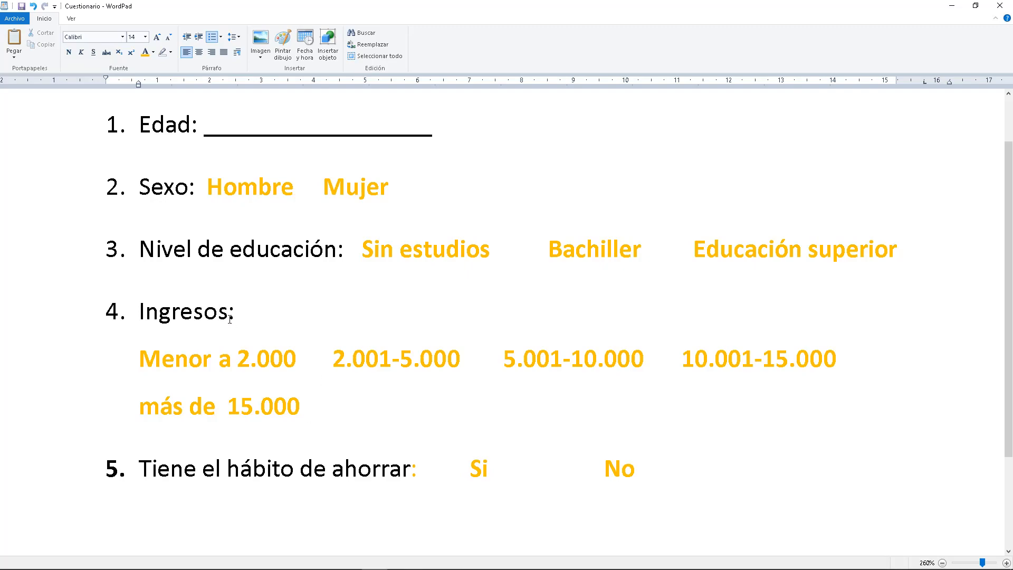
{"action": "left_click", "coordinate": [228, 315]}
{"action": "left_click", "coordinate": [348, 559]}
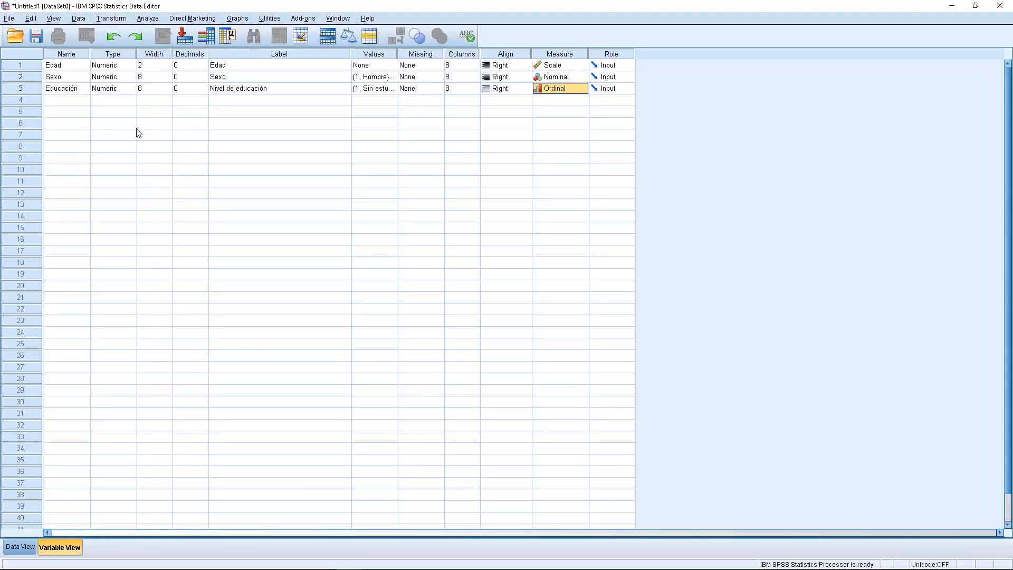
{"action": "left_click", "coordinate": [78, 103]}
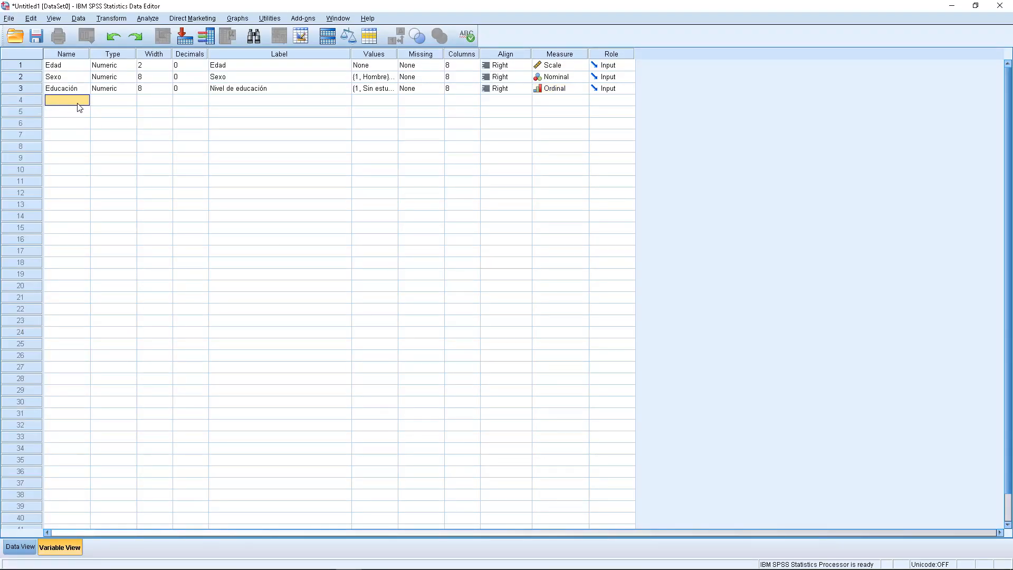
{"action": "type", "text": "In"}
{"action": "left_click", "coordinate": [122, 103]}
- Set the Ingresos variable to 0 decimals and give it the label "Ingresos"
{"action": "left_click", "coordinate": [180, 102]}
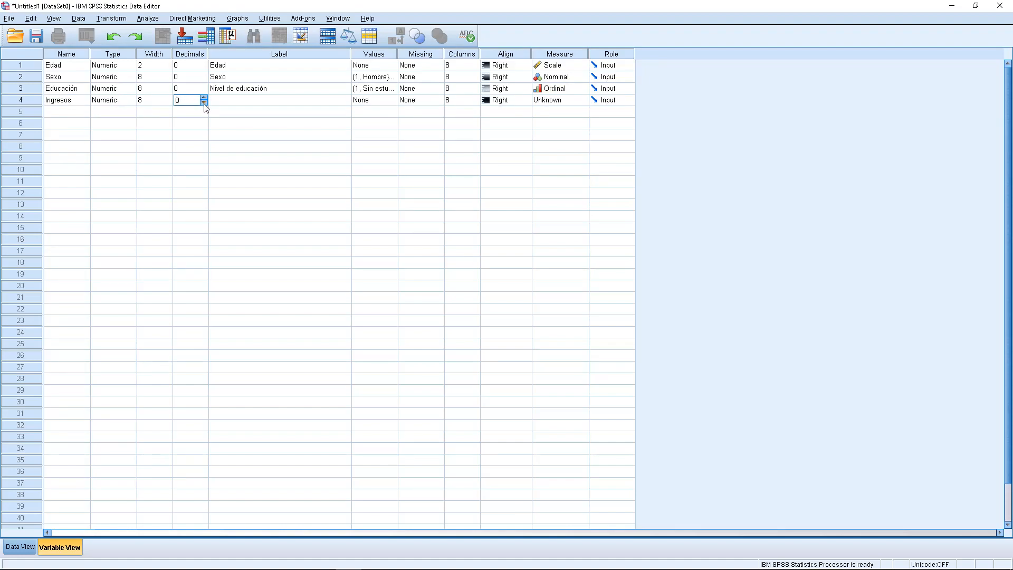
{"action": "left_click", "coordinate": [234, 104]}
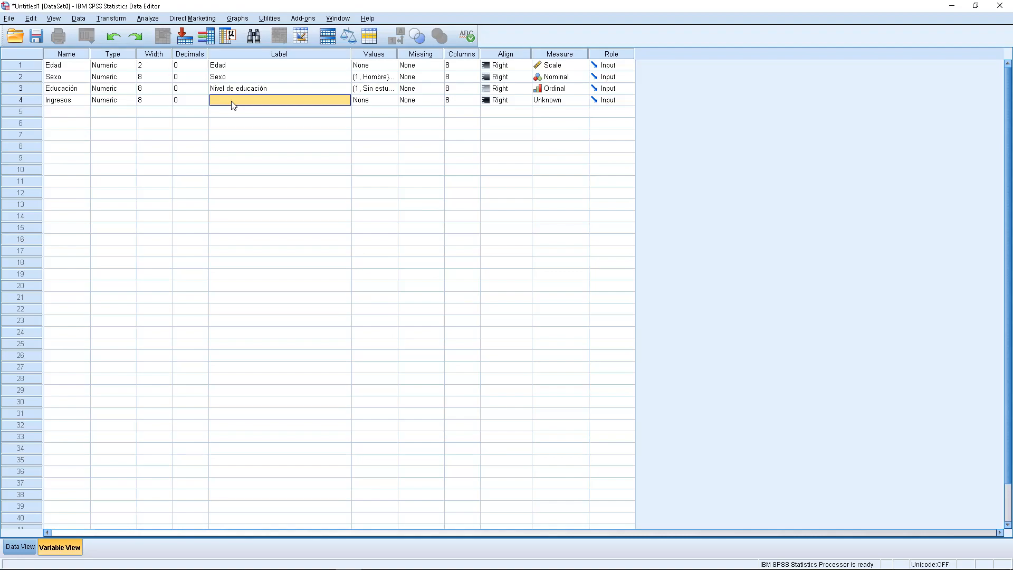
{"action": "left_click", "coordinate": [232, 101]}
{"action": "type", "text": "Ingresos"}
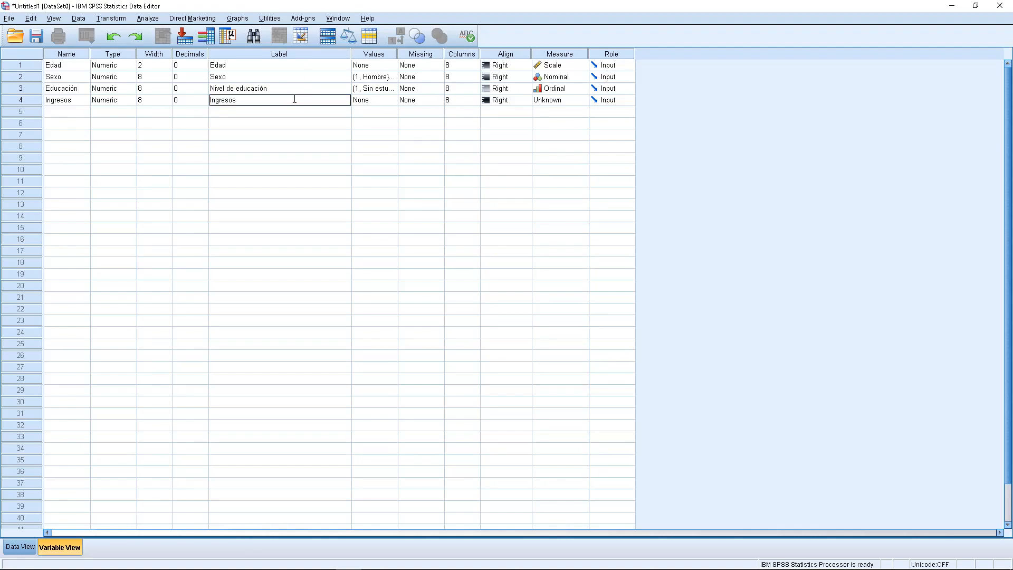
{"action": "left_click_drag", "start_coordinate": [255, 68], "coordinate": [257, 102]}
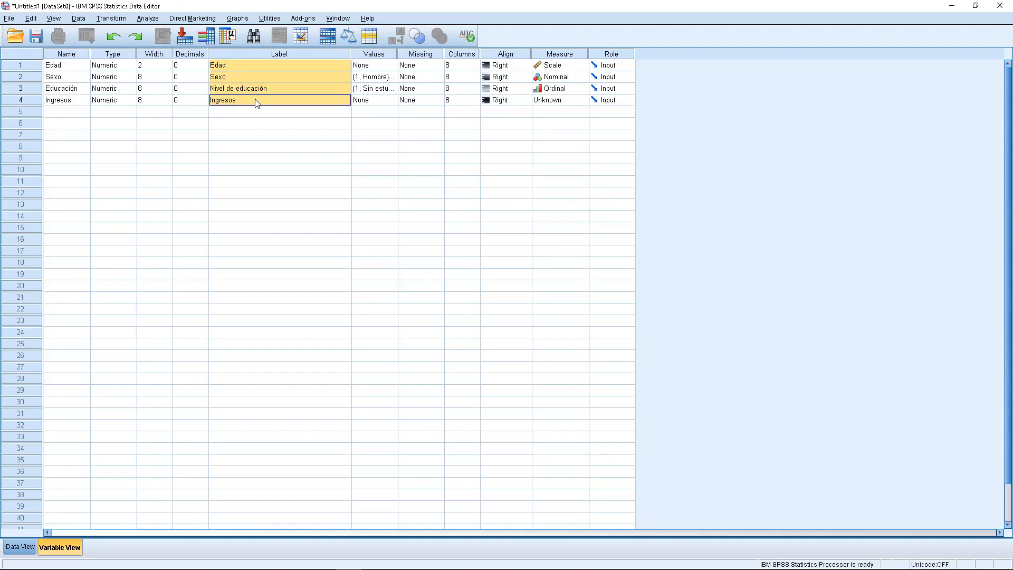
{"action": "left_click", "coordinate": [258, 102]}
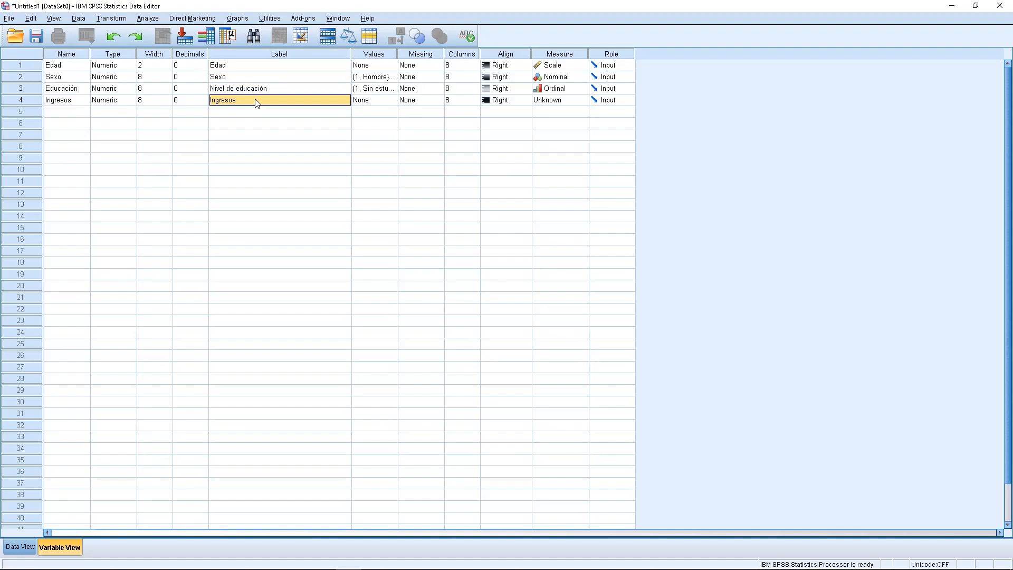
- Open the value labels of the Ingresos variable and add value 1 for "menor a 2000"
{"action": "double_click", "coordinate": [394, 104]}
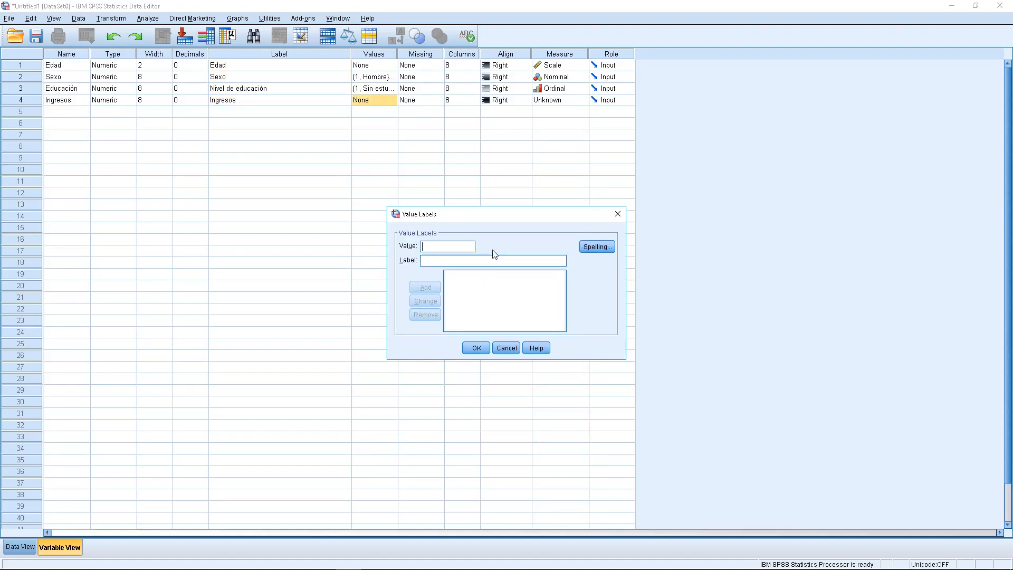
{"action": "type", "text": "1"}
{"action": "key", "text": "Tab"}
{"action": "type", "text": "meno"}
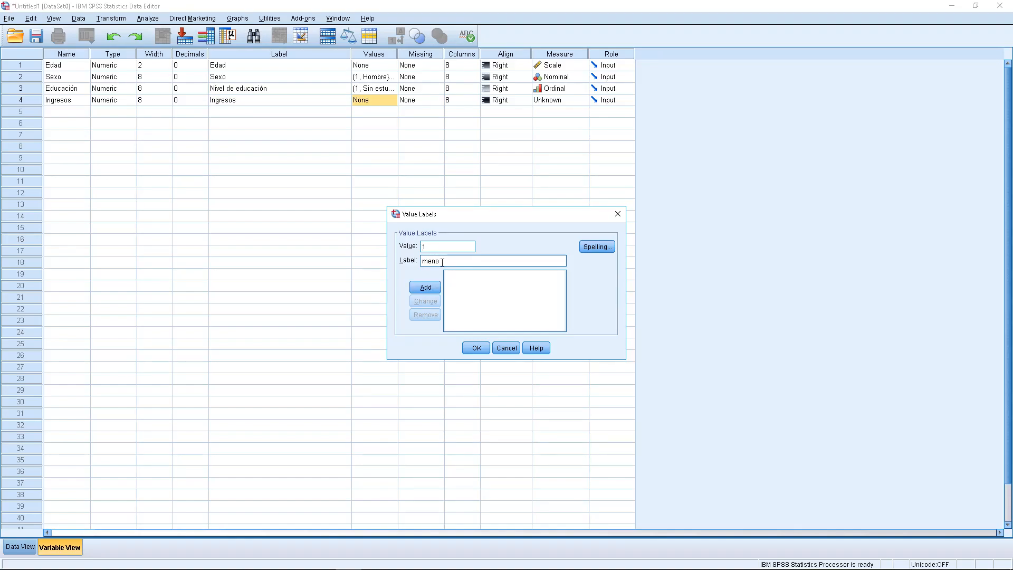
{"action": "type", "text": "r a 2000"}
{"action": "left_click", "coordinate": [427, 289]}
- Look up the second income range in the WordPad questionnaire and add it in SPSS as value 2 for "2001 - 5000"
{"action": "mouse_move", "coordinate": [433, 568]}
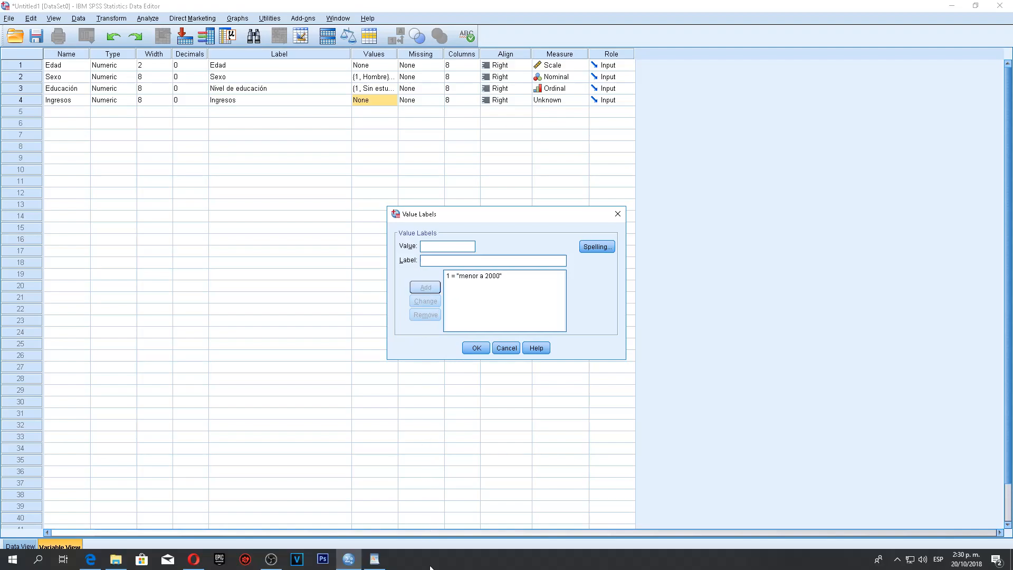
{"action": "left_click", "coordinate": [374, 559]}
{"action": "left_click_drag", "start_coordinate": [340, 365], "coordinate": [434, 364]}
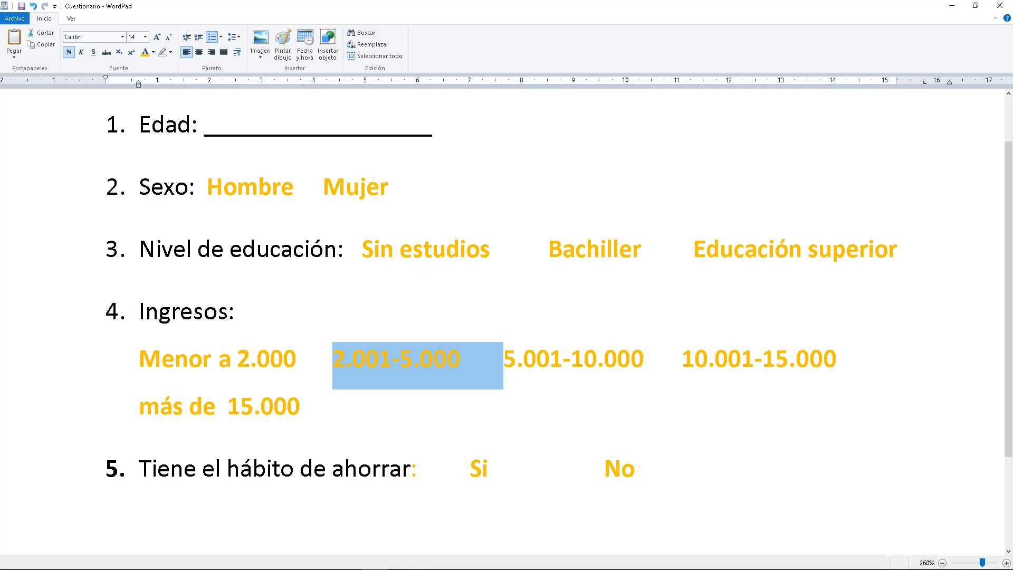
{"action": "left_click", "coordinate": [350, 559]}
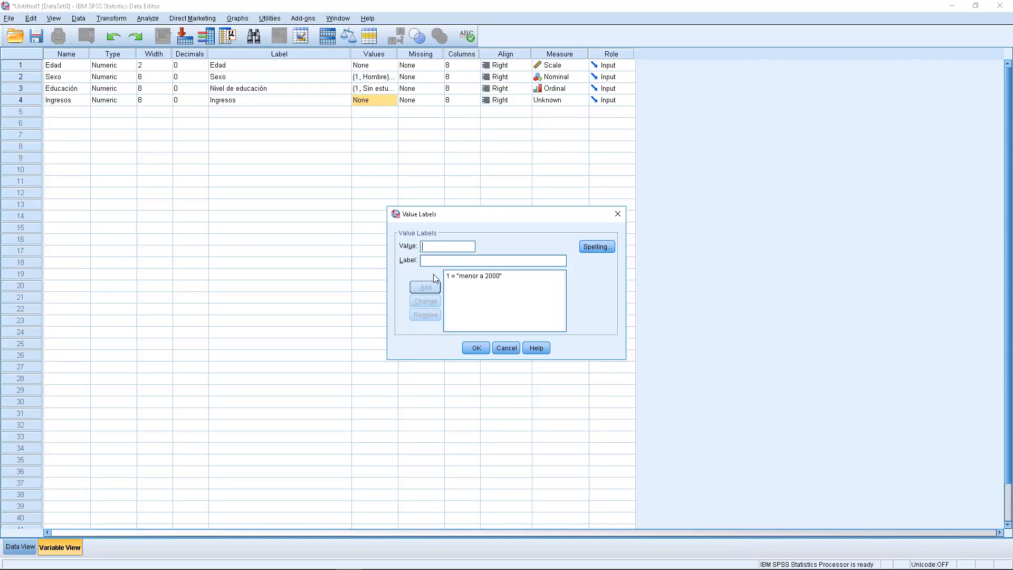
{"action": "type", "text": "2"}
{"action": "key", "text": "Tab"}
{"action": "type", "text": "2001 - 5000"}
{"action": "left_click", "coordinate": [425, 287]}
- Add value label 3 for "5001 - 10000" to the Ingresos variable
{"action": "left_click", "coordinate": [434, 250]}
{"action": "type", "text": "3"}
{"action": "left_click", "coordinate": [434, 260]}
{"action": "type", "text": "5000 - 10000"}
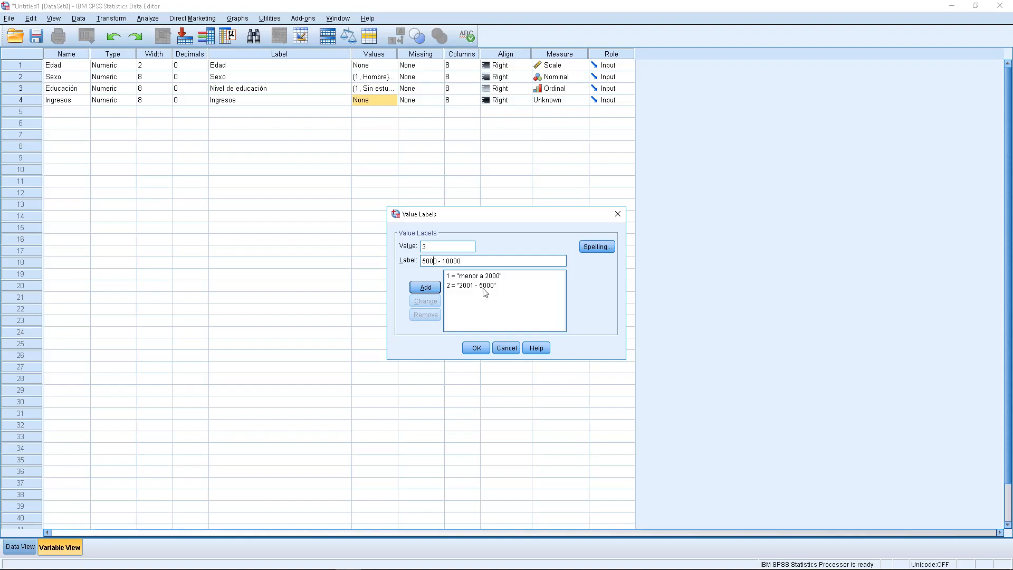
{"action": "type", "text": "1"}
{"action": "left_click", "coordinate": [437, 287]}
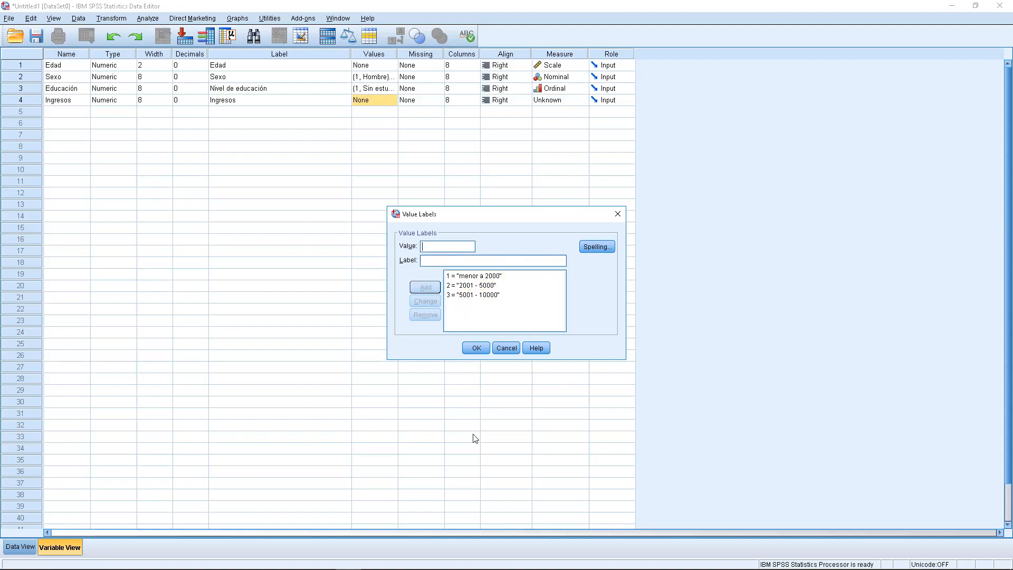
- Look up the fourth income range in the WordPad questionnaire and add it in SPSS as value 4 for "10001 - 15000"
{"action": "mouse_move", "coordinate": [488, 569]}
{"action": "left_click", "coordinate": [374, 559]}
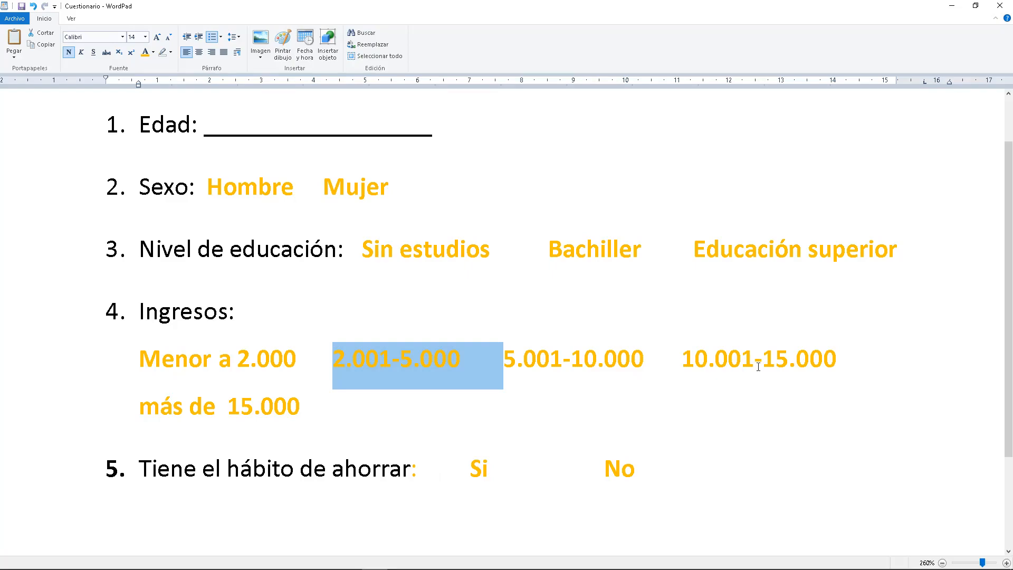
{"action": "left_click", "coordinate": [351, 559]}
{"action": "left_click", "coordinate": [436, 248]}
{"action": "type", "text": "4"}
{"action": "left_click", "coordinate": [433, 259]}
{"action": "type", "text": "10001"}
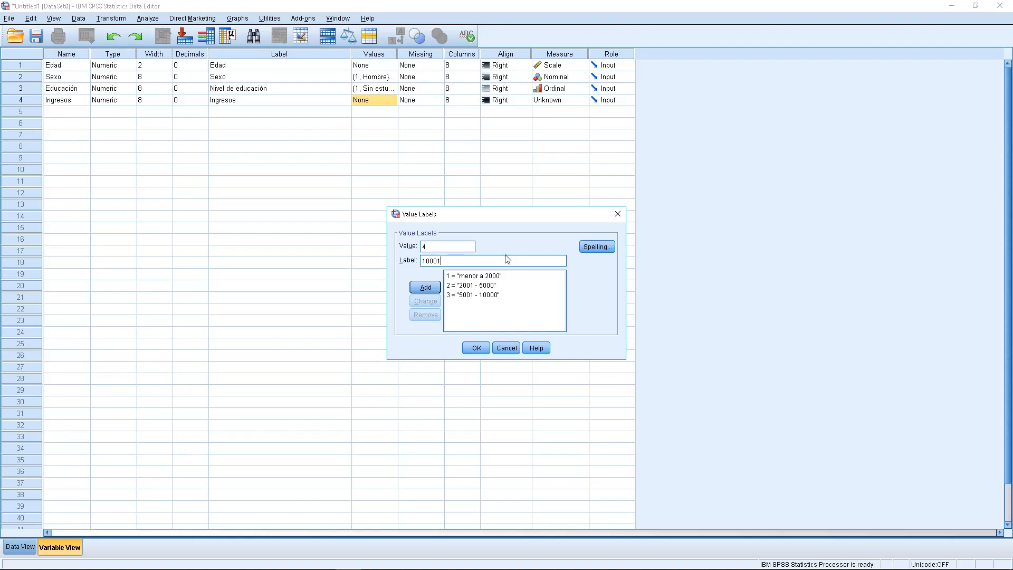
{"action": "type", "text": " - 15000"}
{"action": "left_click", "coordinate": [436, 289]}
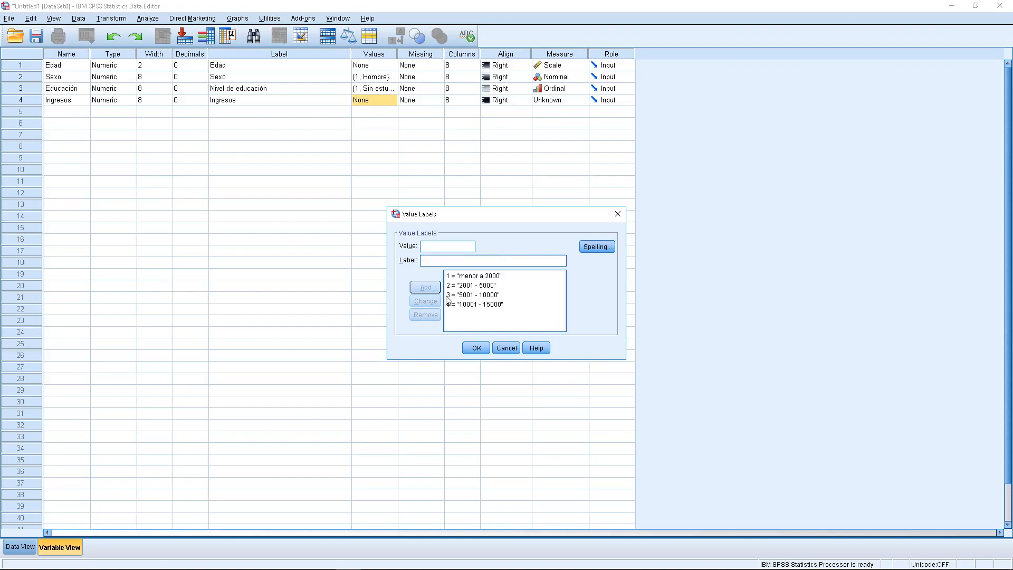
- Add value label 5 for "más de 15000" and apply the value labels to the Ingresos variable
{"action": "left_click", "coordinate": [468, 314]}
{"action": "left_click", "coordinate": [437, 245]}
{"action": "type", "text": "5"}
{"action": "left_click", "coordinate": [432, 260]}
{"action": "type", "text": "más de 15000"}
{"action": "left_click", "coordinate": [426, 287]}
{"action": "left_click", "coordinate": [476, 347]}
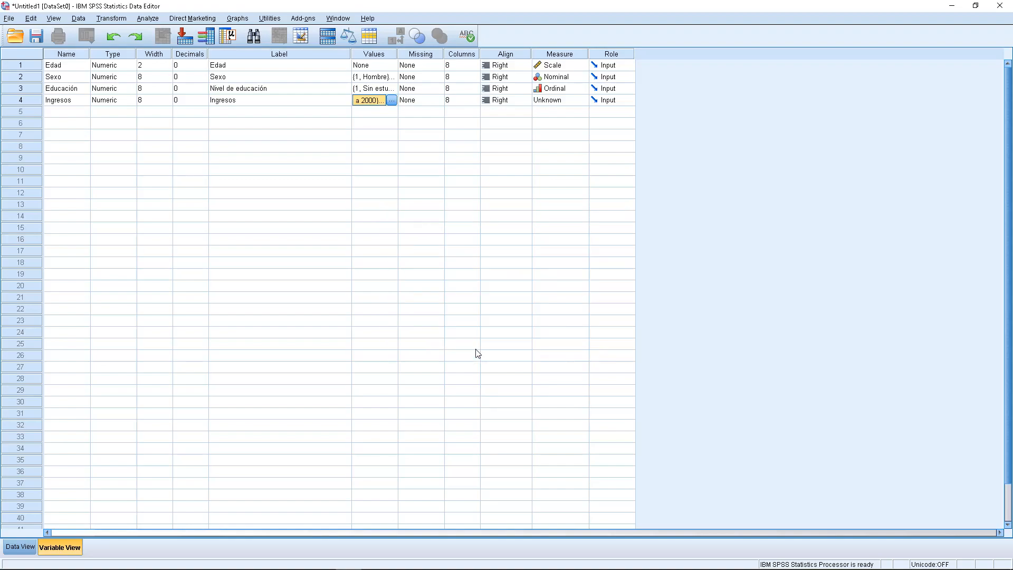
- Set the measurement level of the Ingresos variable to Ordinal
{"action": "left_click", "coordinate": [587, 100]}
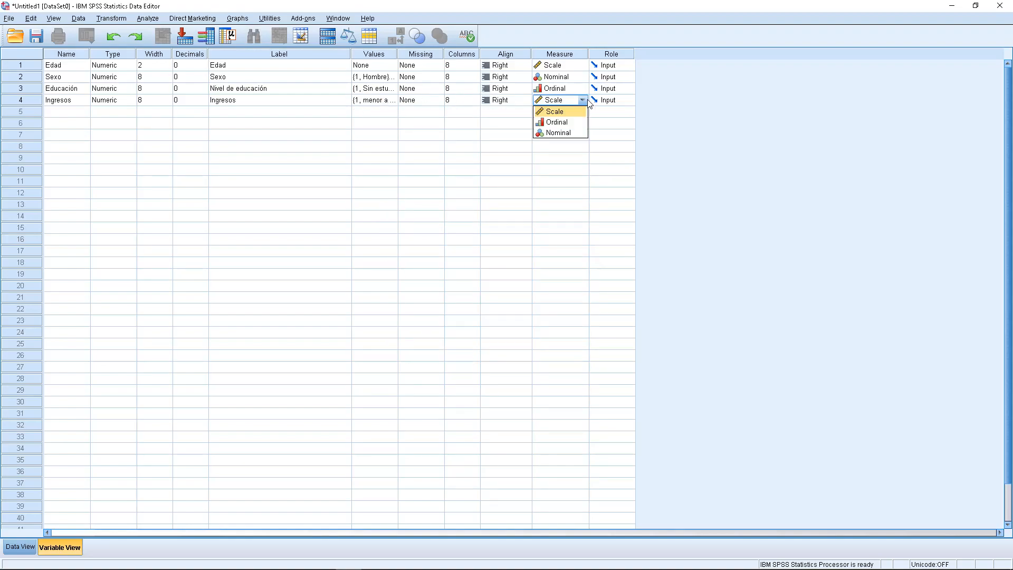
{"action": "left_click", "coordinate": [570, 127]}
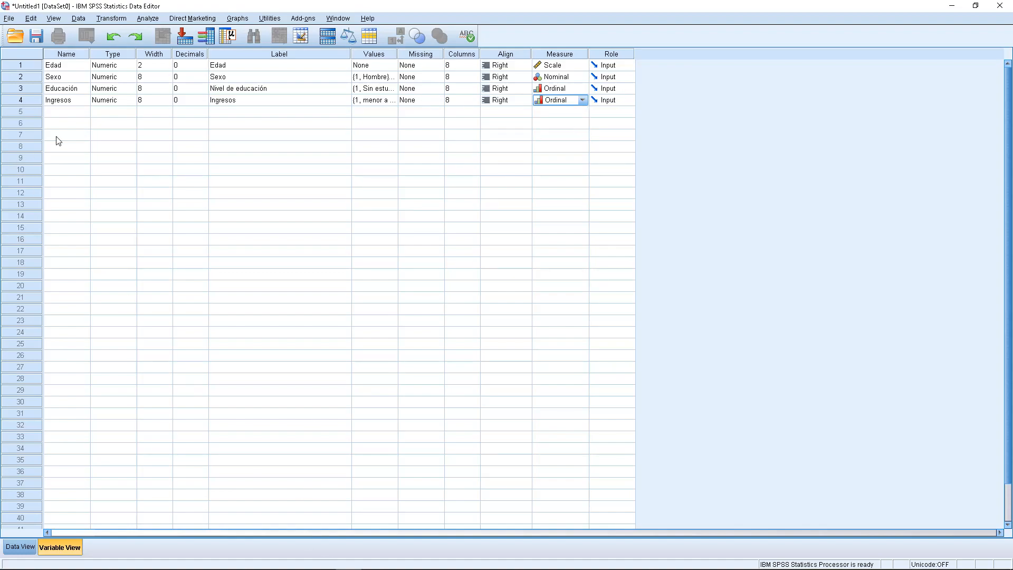
- Look up question 5 in the WordPad questionnaire and add the SPSS variable HábitoAhorro with 0 decimals and the label "Hábito de Ahorro"
{"action": "left_click", "coordinate": [384, 559]}
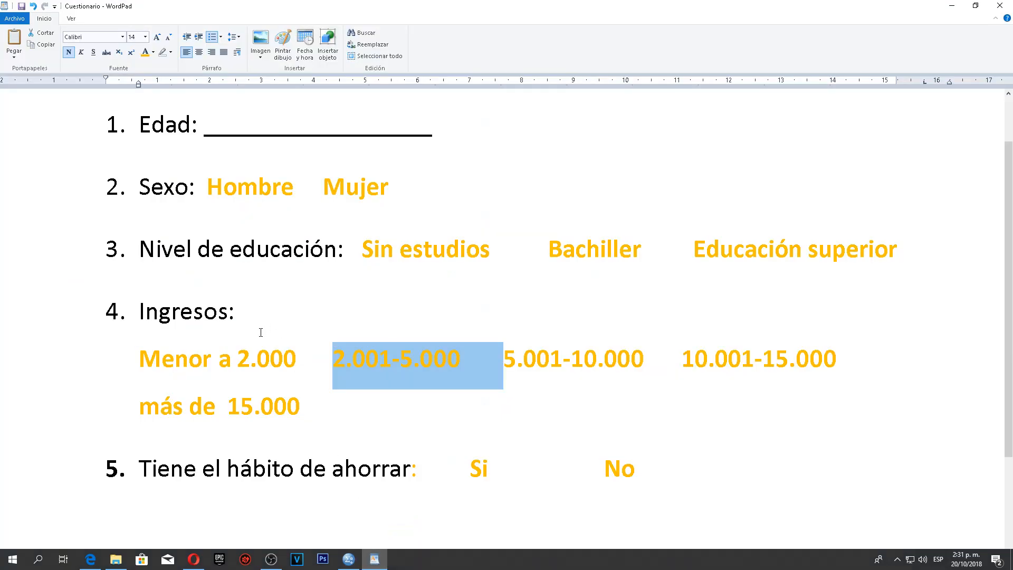
{"action": "left_click", "coordinate": [143, 475]}
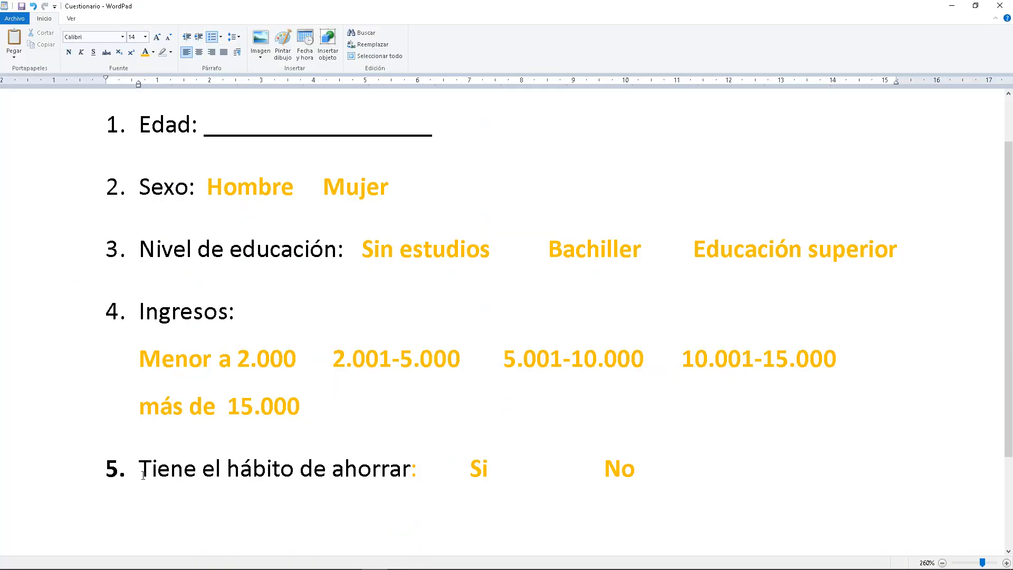
{"action": "left_click_drag", "start_coordinate": [143, 475], "coordinate": [367, 473]}
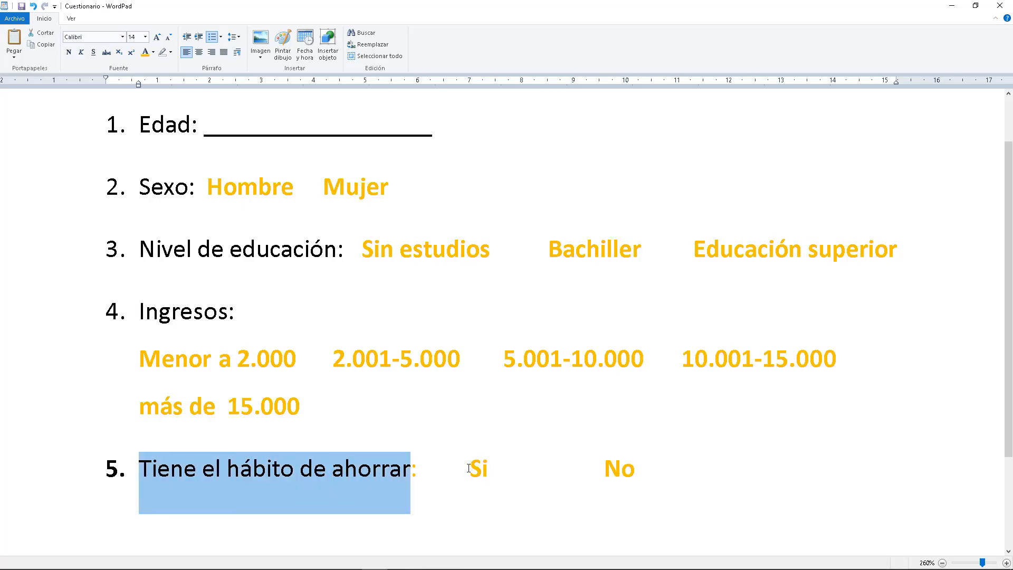
{"action": "left_click_drag", "start_coordinate": [481, 468], "coordinate": [494, 469]}
{"action": "left_click_drag", "start_coordinate": [588, 475], "coordinate": [633, 473]}
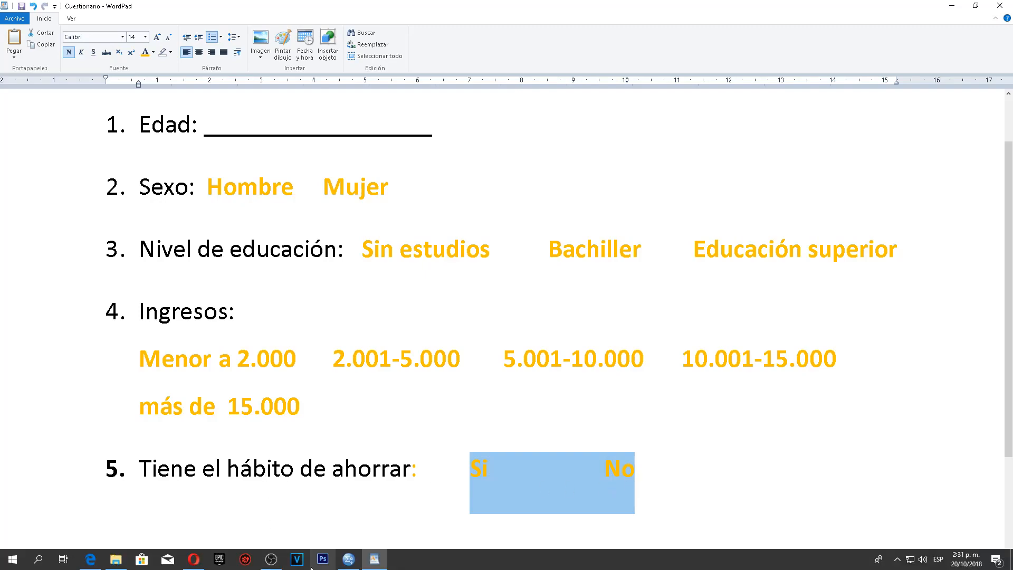
{"action": "left_click", "coordinate": [344, 561]}
{"action": "left_click", "coordinate": [54, 113]}
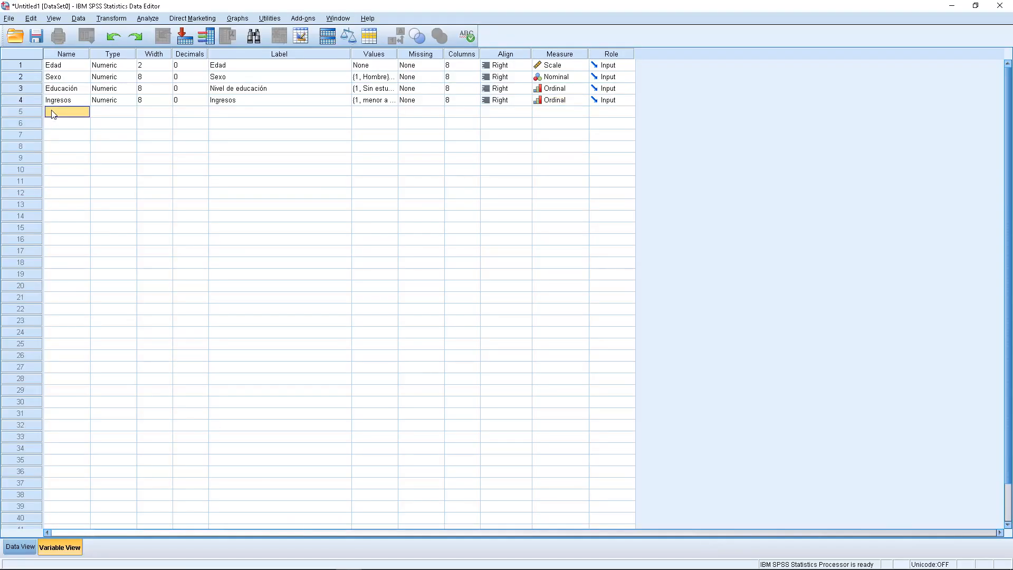
{"action": "type", "text": "H"}
{"action": "type", "text": "abitoAho"}
{"action": "left_click", "coordinate": [102, 116]}
{"action": "left_click", "coordinate": [190, 114]}
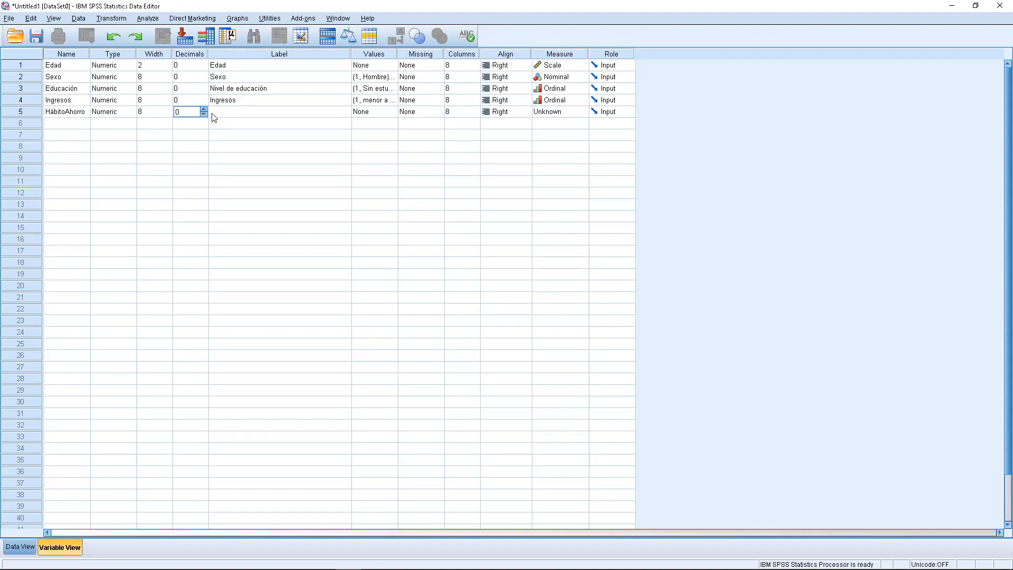
{"action": "left_click", "coordinate": [212, 114]}
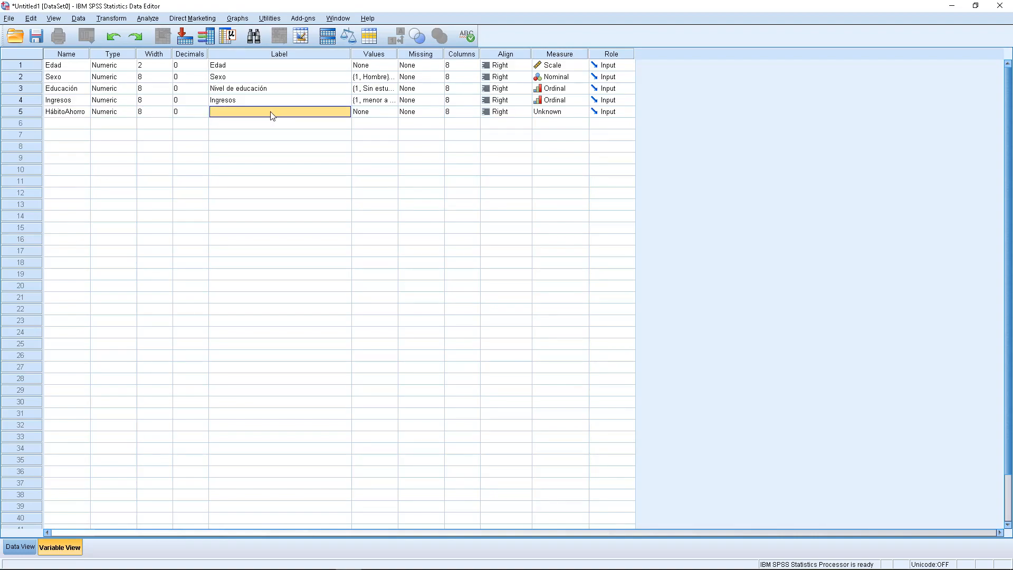
{"action": "type", "text": "Hábito de Ahorro"}
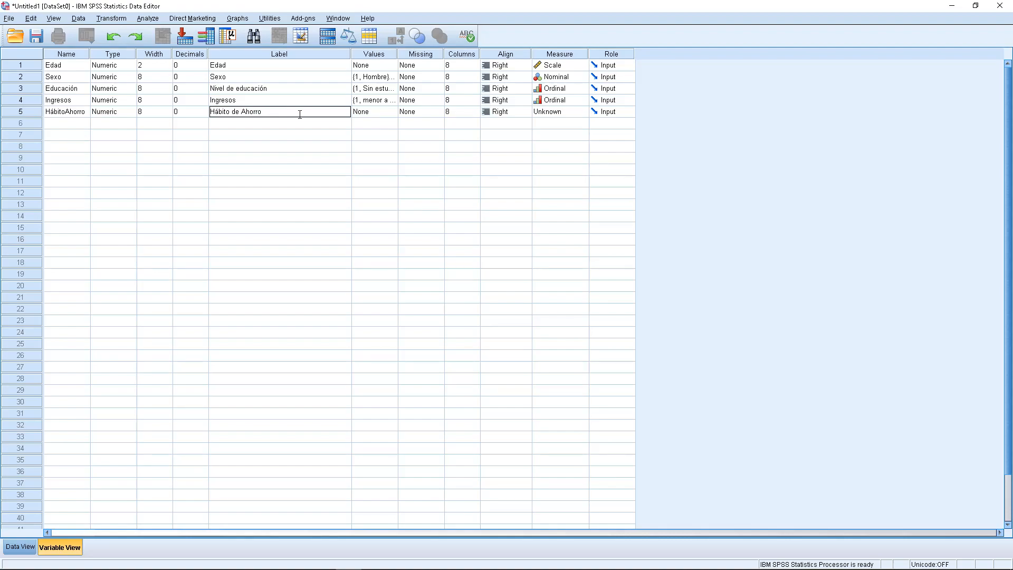
- Add value label 1 for "Si" to the HábitoAhorro variable
{"action": "left_click", "coordinate": [392, 113]}
{"action": "type", "text": "1"}
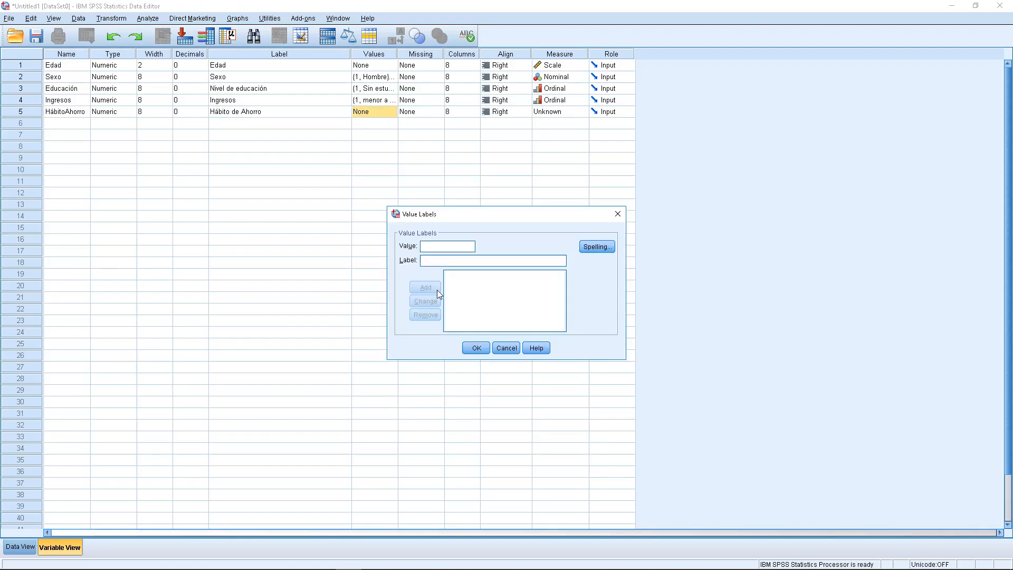
{"action": "left_click", "coordinate": [433, 257]}
{"action": "type", "text": "Si"}
{"action": "left_click", "coordinate": [426, 287]}
- Add and apply value label 2 for "No" on HábitoAhorro, and set the variable's measurement level to Nominal
{"action": "type", "text": "2"}
{"action": "left_click", "coordinate": [428, 260]}
{"action": "type", "text": "no"}
{"action": "key", "text": "BackSpace"}
{"action": "type", "text": "No"}
{"action": "left_click", "coordinate": [428, 287]}
{"action": "left_click", "coordinate": [477, 348]}
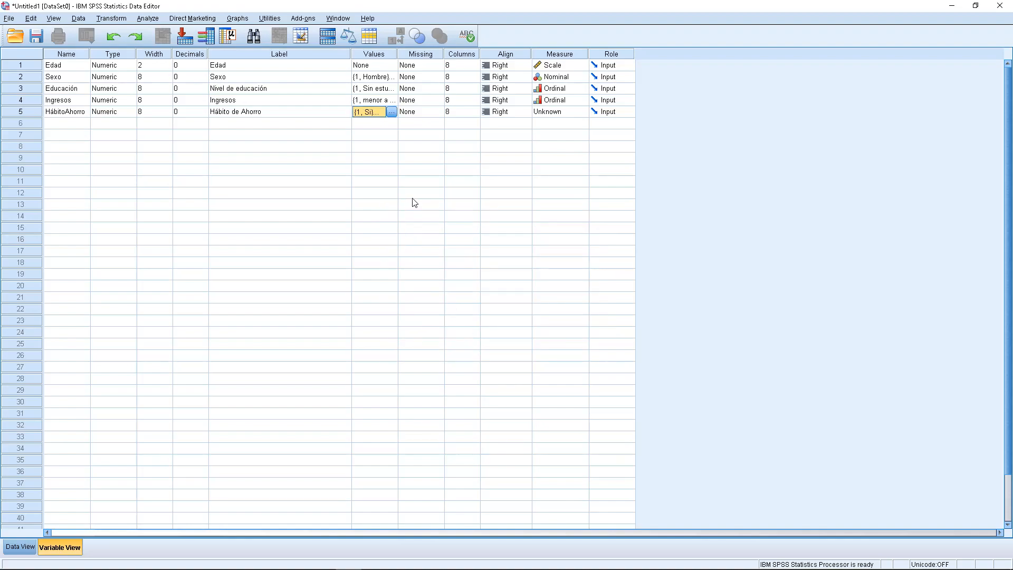
{"action": "left_click", "coordinate": [583, 113]}
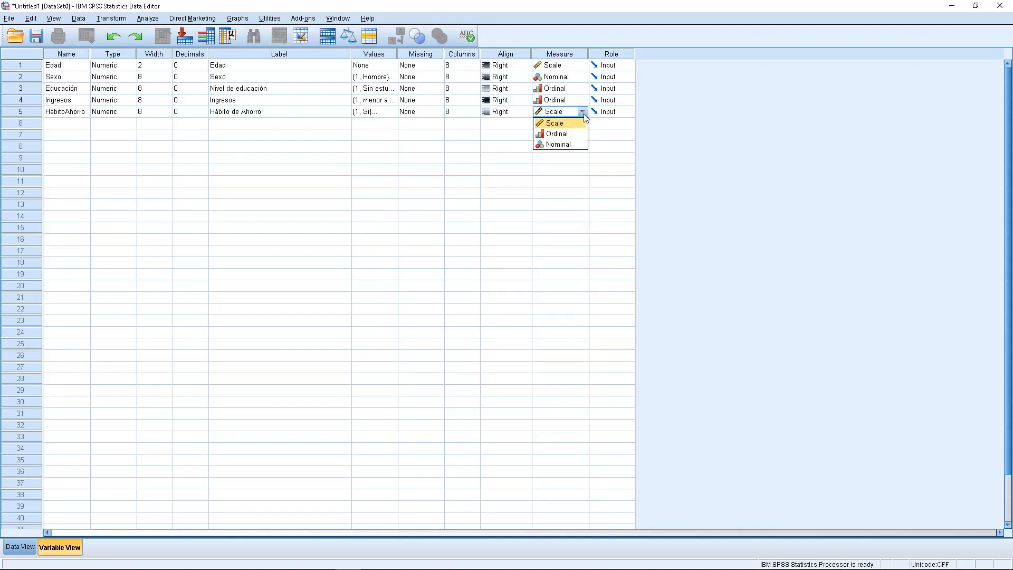
{"action": "left_click", "coordinate": [573, 144]}
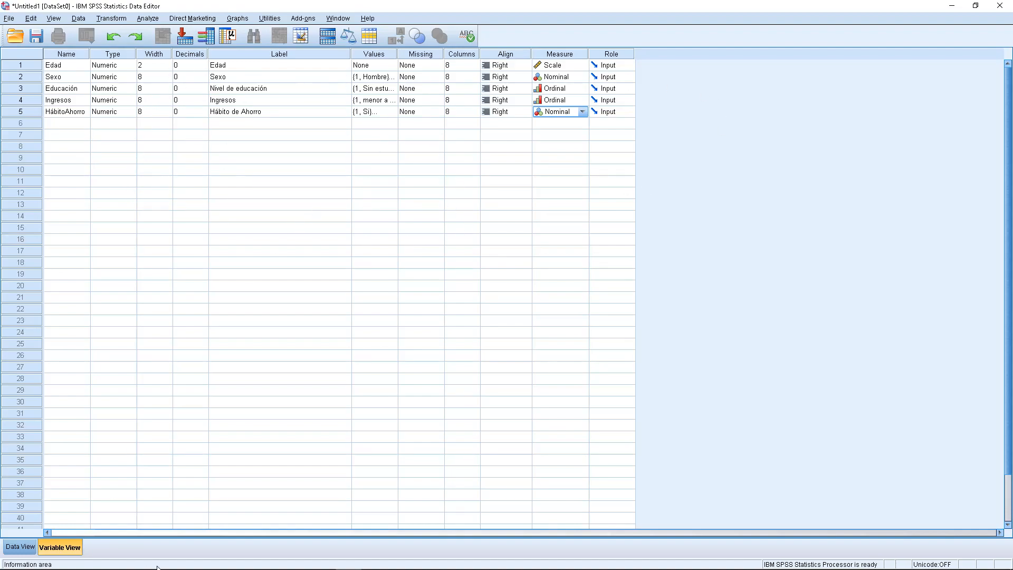
- Switch to the data sheet and go through the five variable columns and the first two case rows
{"action": "left_click", "coordinate": [10, 550]}
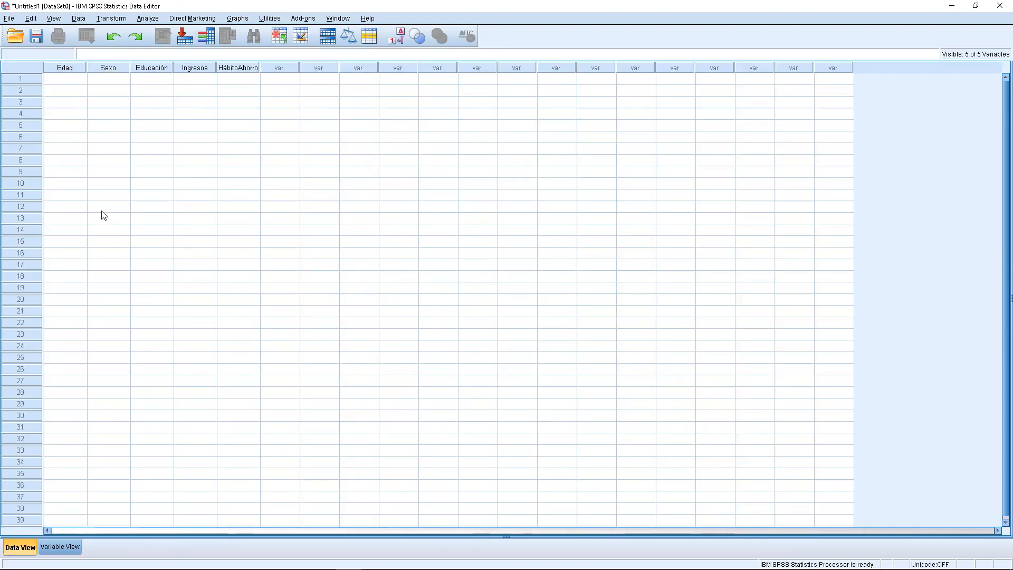
{"action": "left_click", "coordinate": [65, 69]}
{"action": "left_click", "coordinate": [105, 68]}
{"action": "left_click", "coordinate": [137, 70]}
{"action": "left_click", "coordinate": [177, 67]}
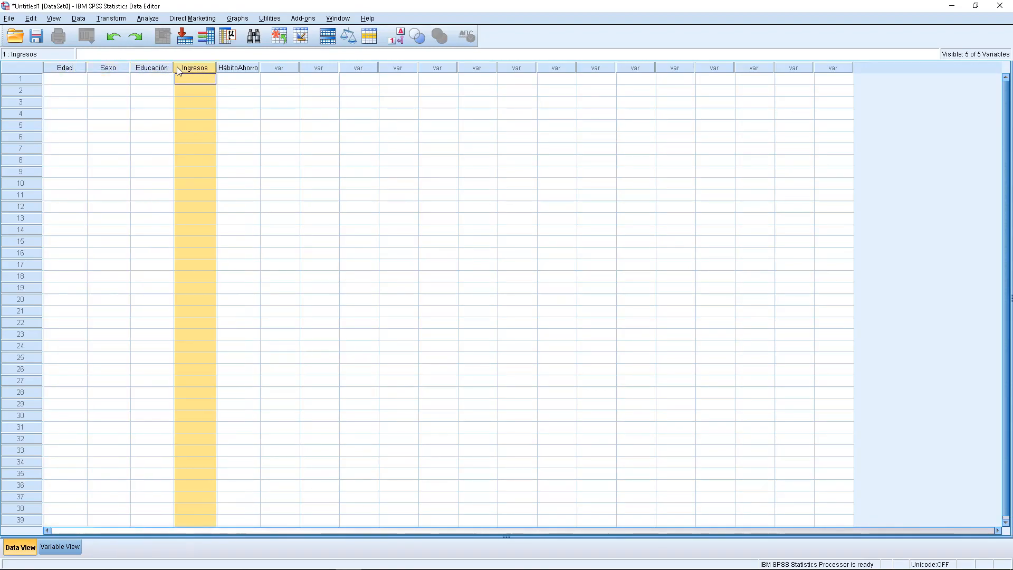
{"action": "left_click", "coordinate": [232, 70]}
{"action": "left_click", "coordinate": [74, 69]}
{"action": "left_click", "coordinate": [111, 68]}
{"action": "left_click", "coordinate": [150, 68]}
{"action": "left_click", "coordinate": [195, 68]}
{"action": "left_click", "coordinate": [256, 69]}
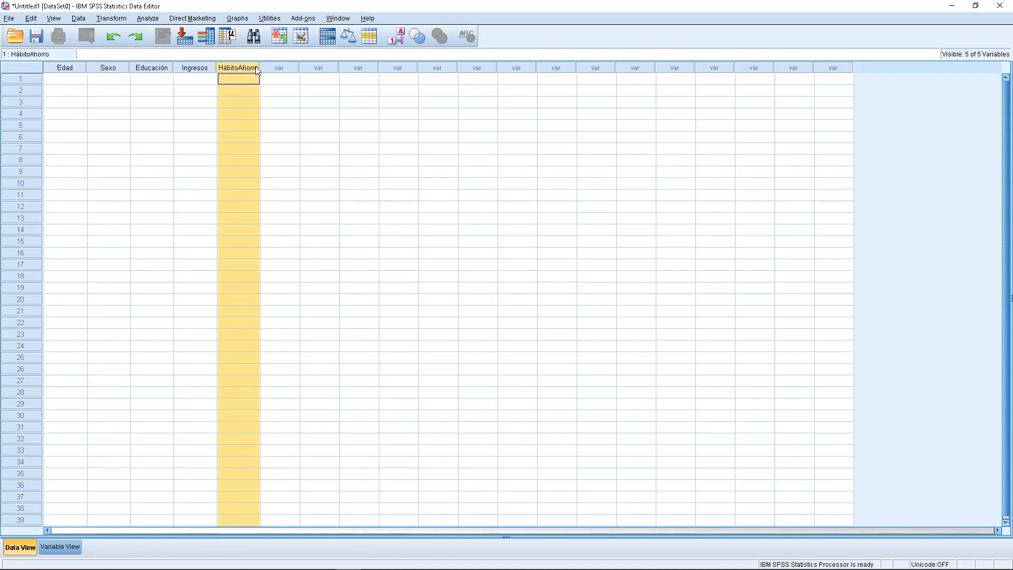
{"action": "left_click", "coordinate": [59, 82]}
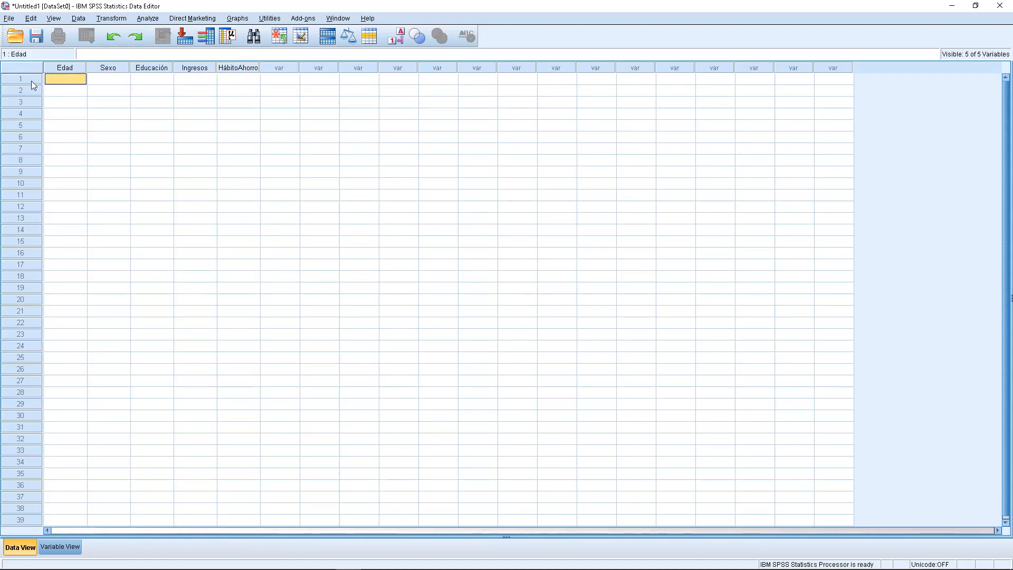
{"action": "left_click", "coordinate": [31, 80]}
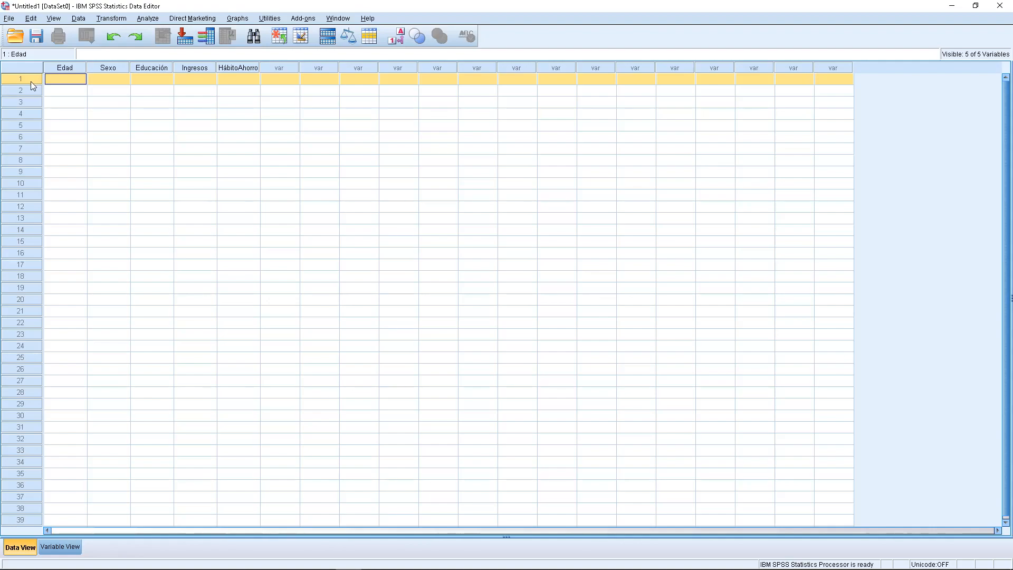
{"action": "left_click", "coordinate": [30, 90]}
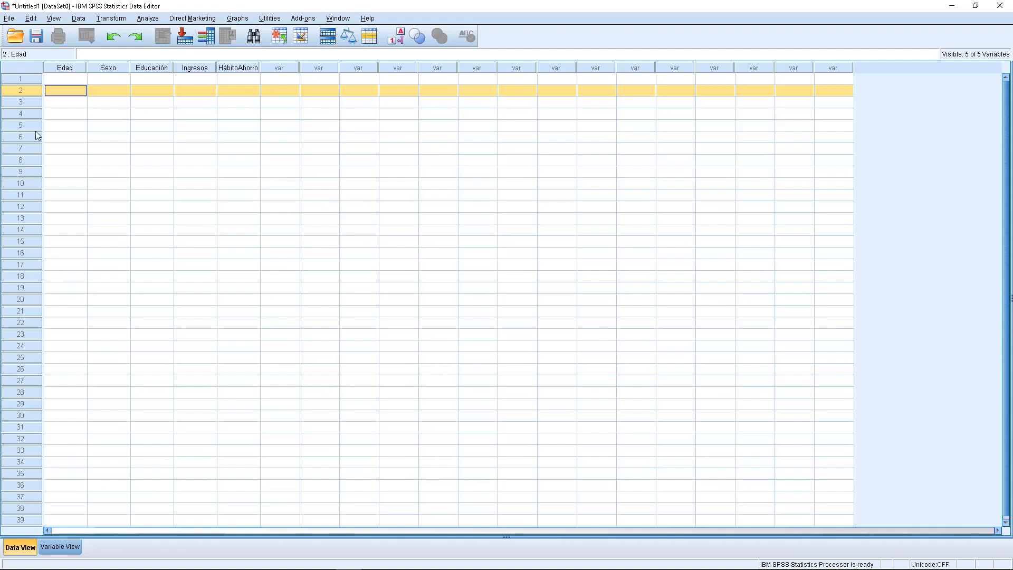
- Enter 30 as the Edad value of the first case
{"action": "left_click", "coordinate": [75, 79]}
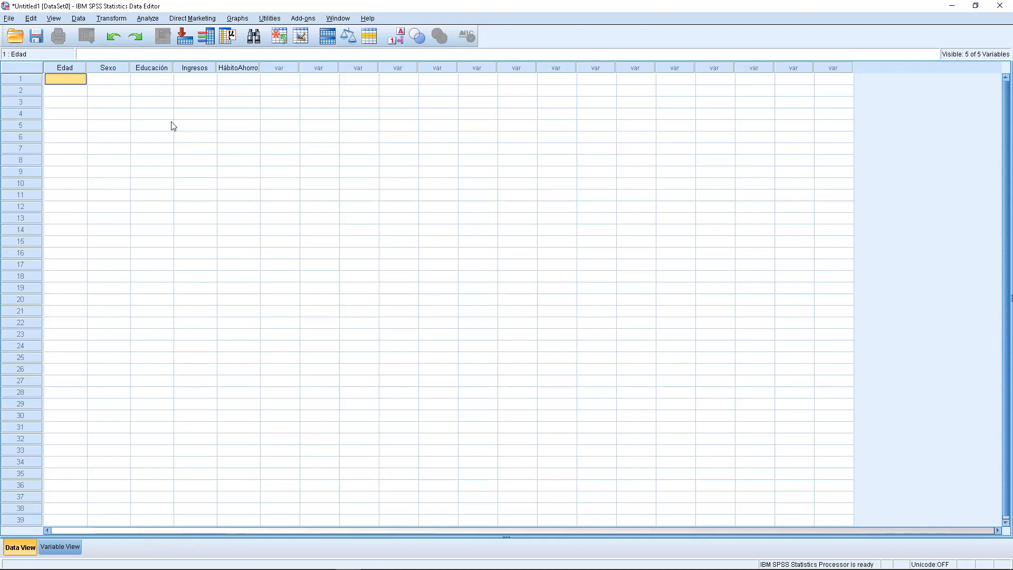
{"action": "type", "text": "30"}
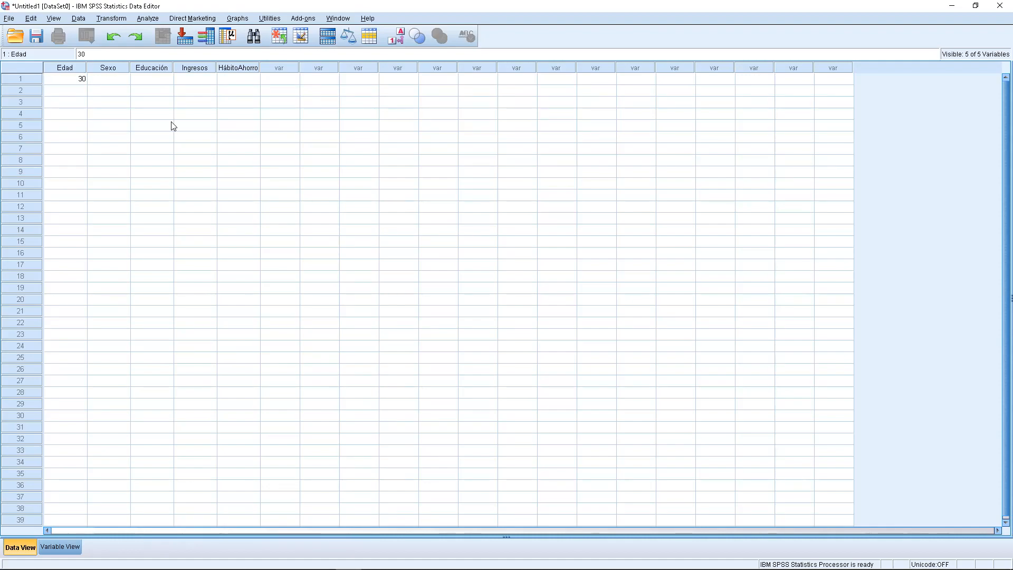
{"action": "left_click", "coordinate": [126, 80]}
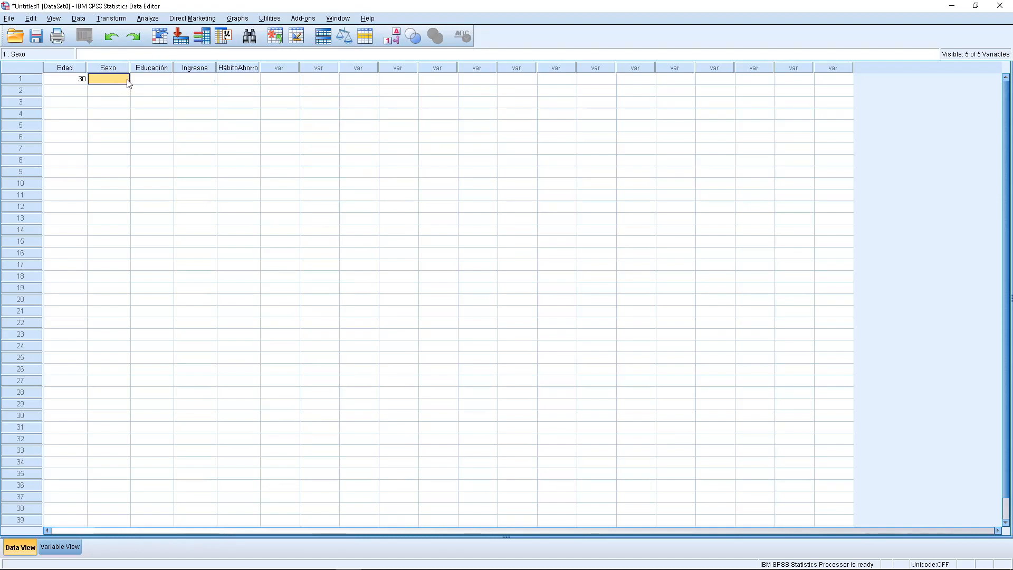
- Turn on the display of value labels and set Sexo to Hombre for the first case
{"action": "double_click", "coordinate": [124, 81]}
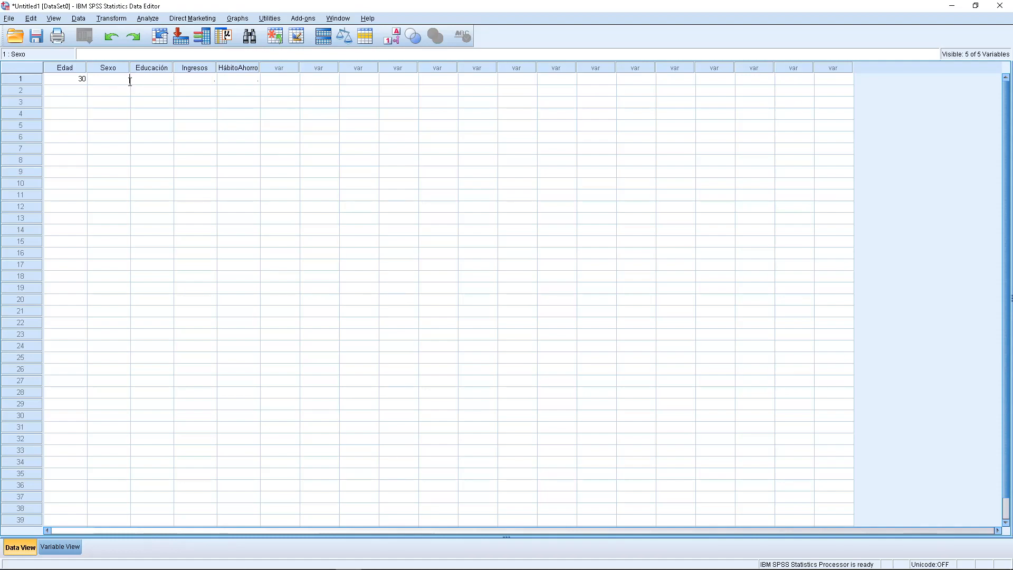
{"action": "left_click", "coordinate": [397, 36]}
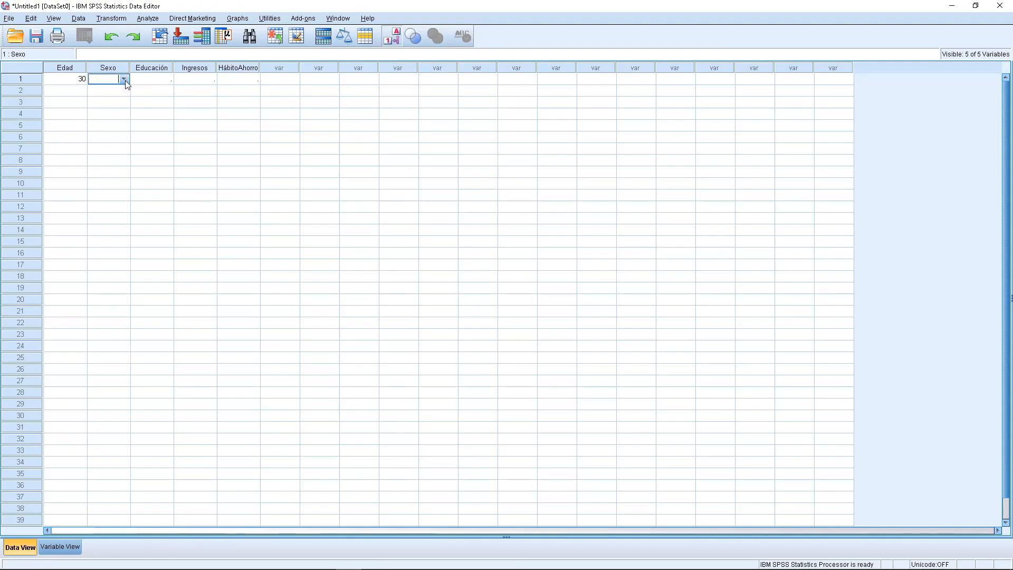
{"action": "left_click", "coordinate": [124, 79]}
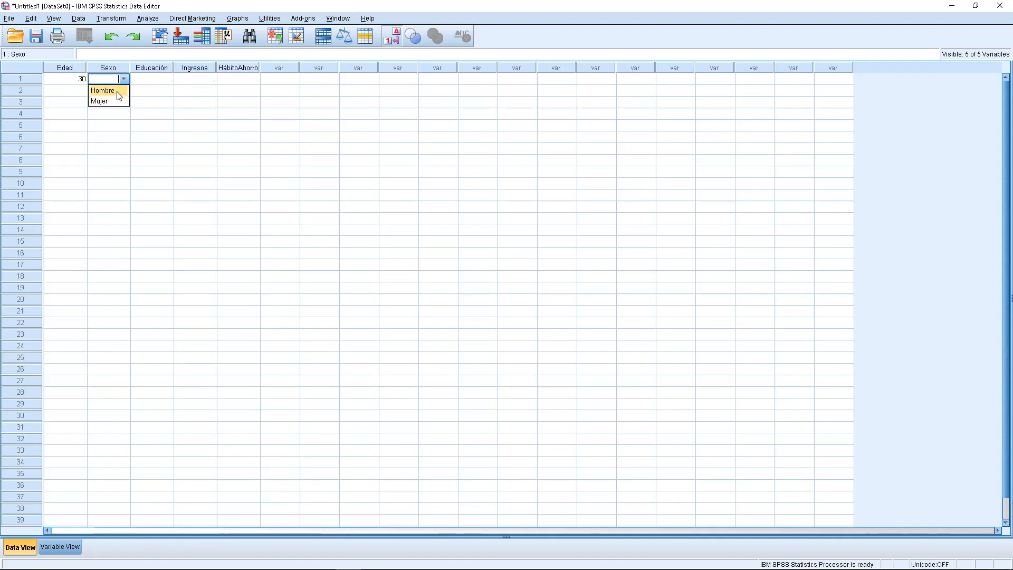
{"action": "left_click", "coordinate": [118, 91]}
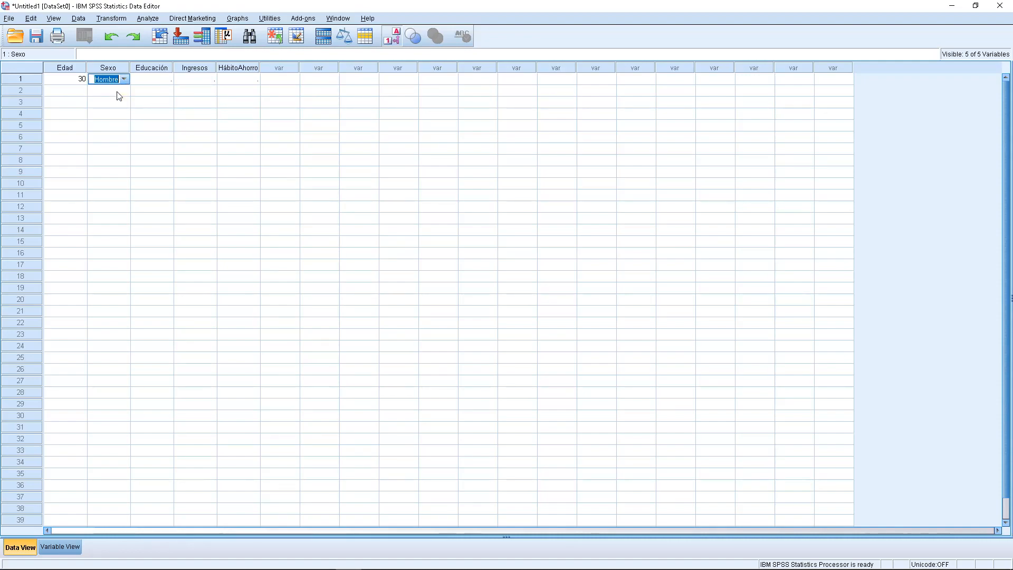
- Set Educación to Bachiller and Ingresos to 5001 - 10000 for the first case
{"action": "left_click", "coordinate": [169, 82]}
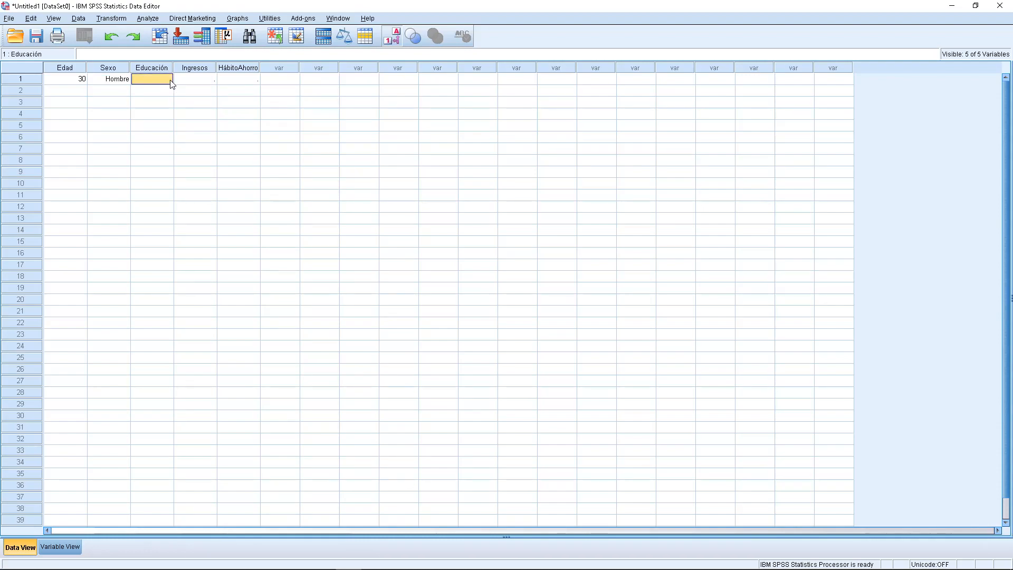
{"action": "left_click", "coordinate": [170, 83]}
{"action": "left_click", "coordinate": [168, 80]}
{"action": "left_click", "coordinate": [161, 100]}
{"action": "left_click", "coordinate": [213, 83]}
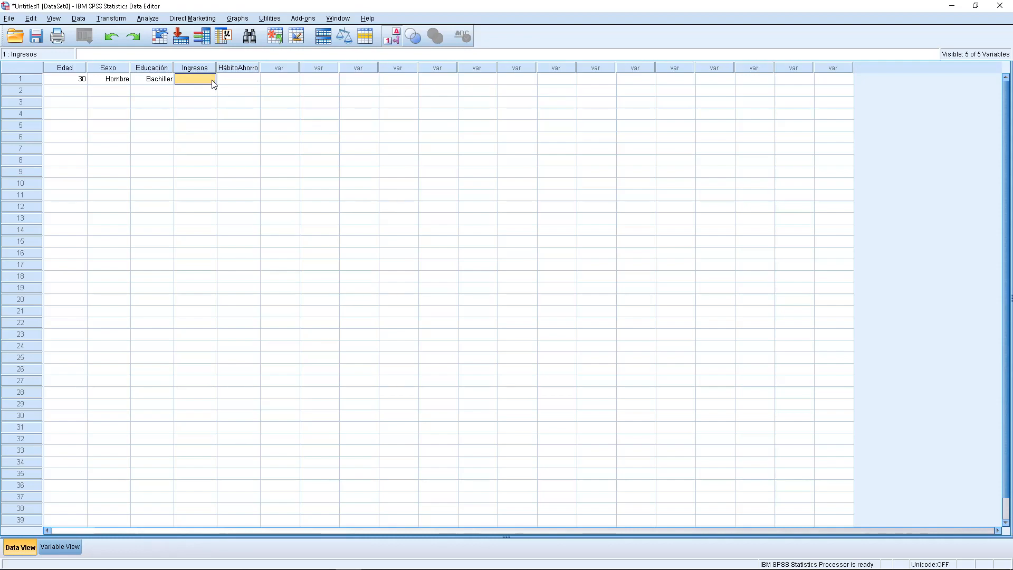
{"action": "left_click", "coordinate": [214, 82]}
{"action": "left_click", "coordinate": [214, 80]}
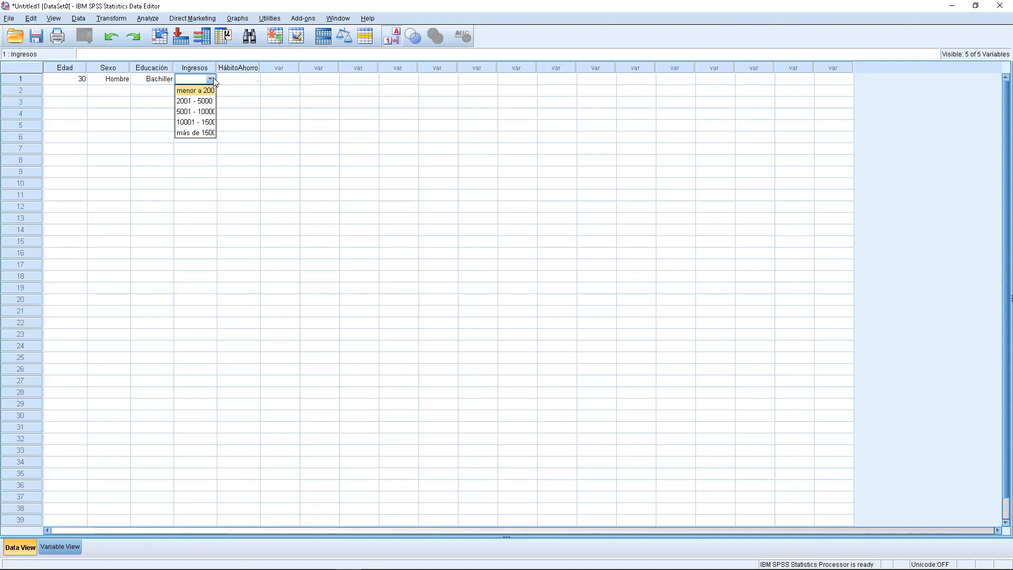
{"action": "left_click", "coordinate": [206, 115]}
- Set HábitoAhorro to Si for the first case and select its completed row
{"action": "left_click", "coordinate": [255, 82]}
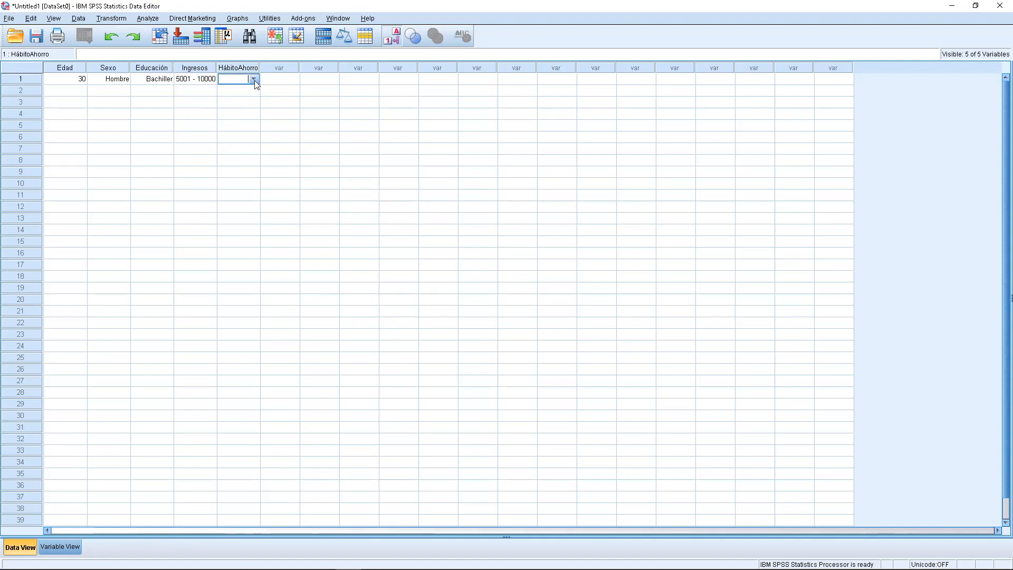
{"action": "left_click", "coordinate": [253, 79]}
{"action": "left_click", "coordinate": [251, 89]}
{"action": "left_click", "coordinate": [33, 79]}
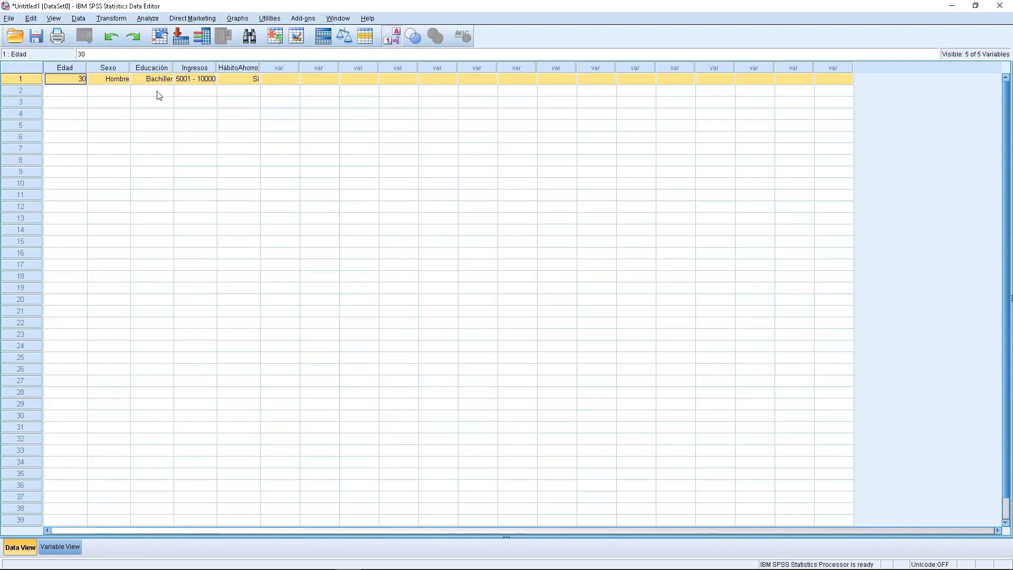
- Start the second case with Edad 20 and Sexo Mujer
{"action": "left_click", "coordinate": [66, 92]}
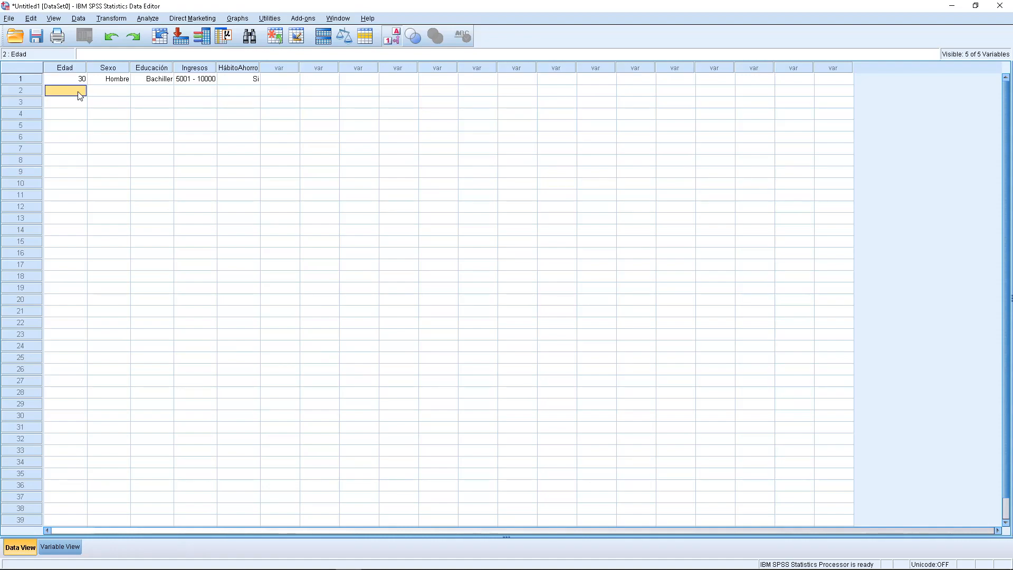
{"action": "type", "text": "20"}
{"action": "left_click", "coordinate": [128, 94]}
{"action": "left_click", "coordinate": [128, 95]}
{"action": "left_click", "coordinate": [126, 93]}
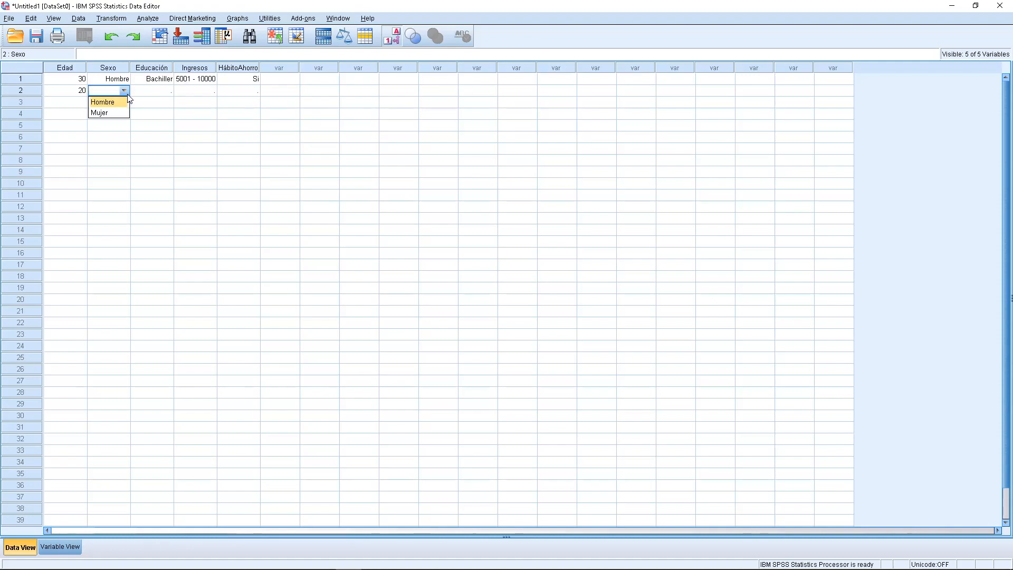
{"action": "left_click", "coordinate": [116, 112]}
{"action": "left_click", "coordinate": [168, 91]}
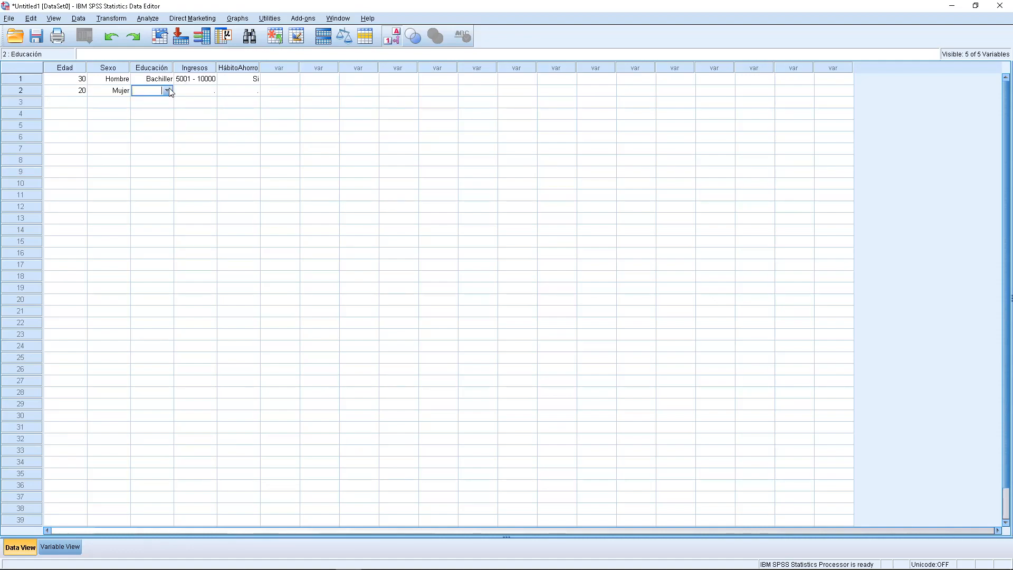
- Set Educación to Sin estudios and Ingresos to 2001 - 5000 for the second case
{"action": "left_click", "coordinate": [168, 90]}
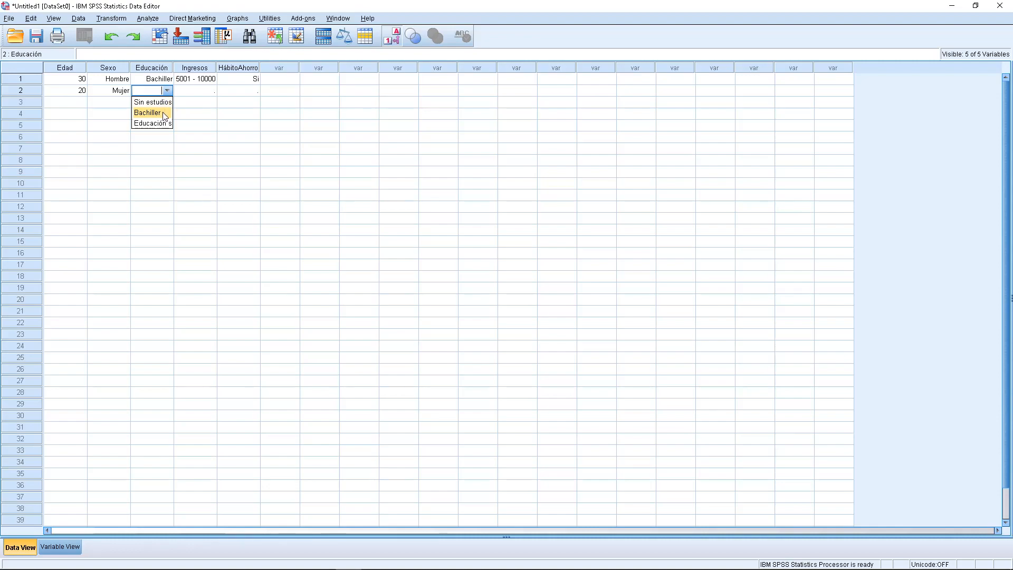
{"action": "left_click", "coordinate": [163, 102]}
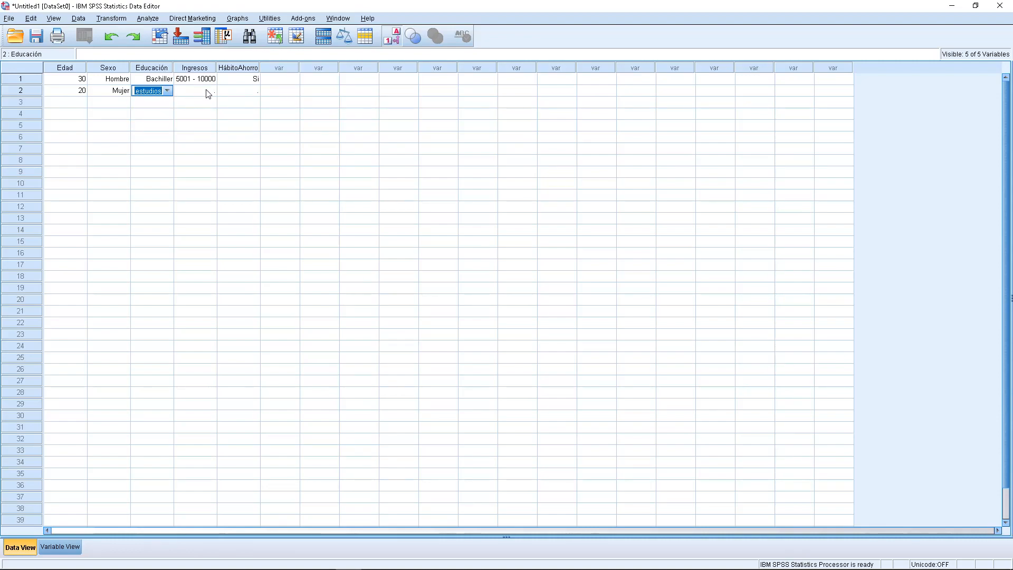
{"action": "left_click", "coordinate": [208, 93]}
{"action": "left_click", "coordinate": [210, 91]}
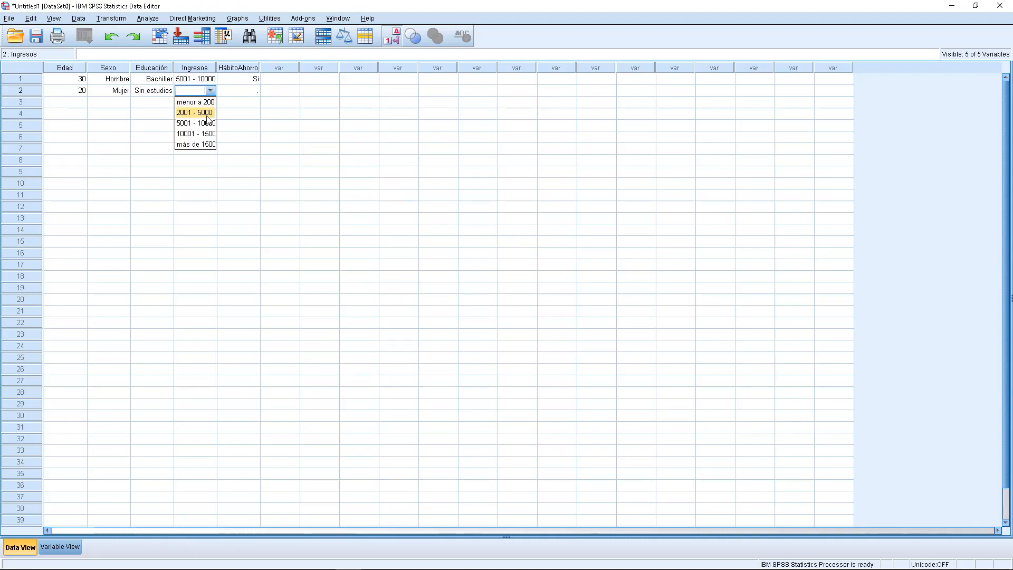
{"action": "left_click", "coordinate": [206, 113]}
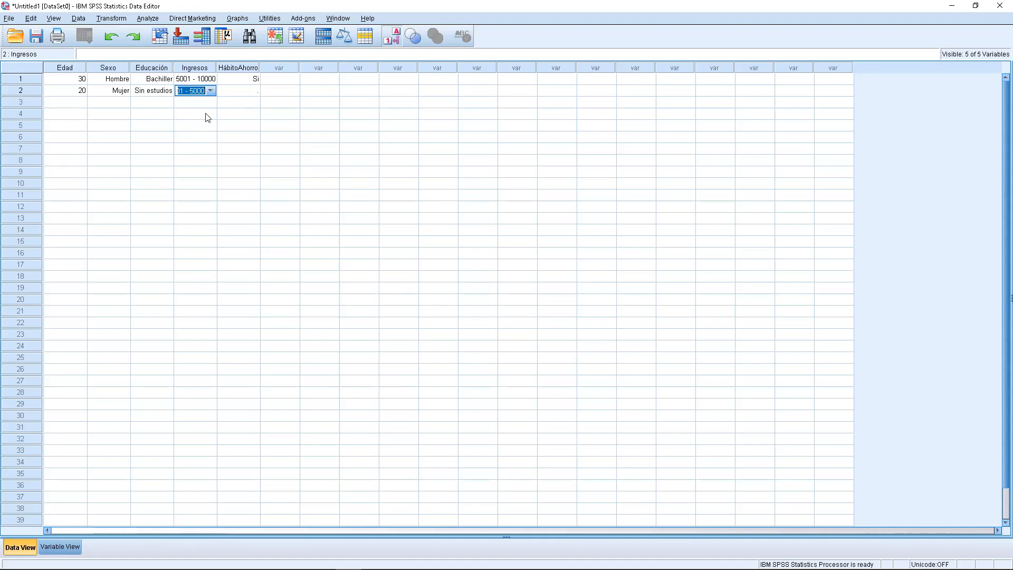
- Set HábitoAhorro to No for the second case
{"action": "left_click", "coordinate": [255, 93]}
{"action": "left_click", "coordinate": [255, 93]}
{"action": "left_click", "coordinate": [255, 91]}
{"action": "left_click", "coordinate": [250, 114]}
- Start the third case with Edad 25 and Sexo Hombre
{"action": "left_click", "coordinate": [75, 105]}
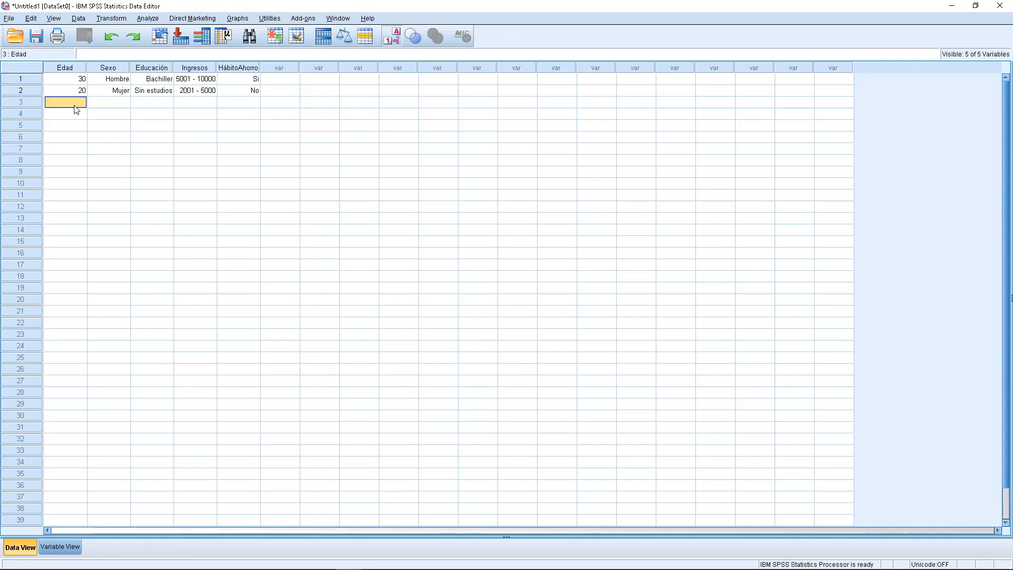
{"action": "type", "text": "25"}
{"action": "left_click", "coordinate": [120, 104]}
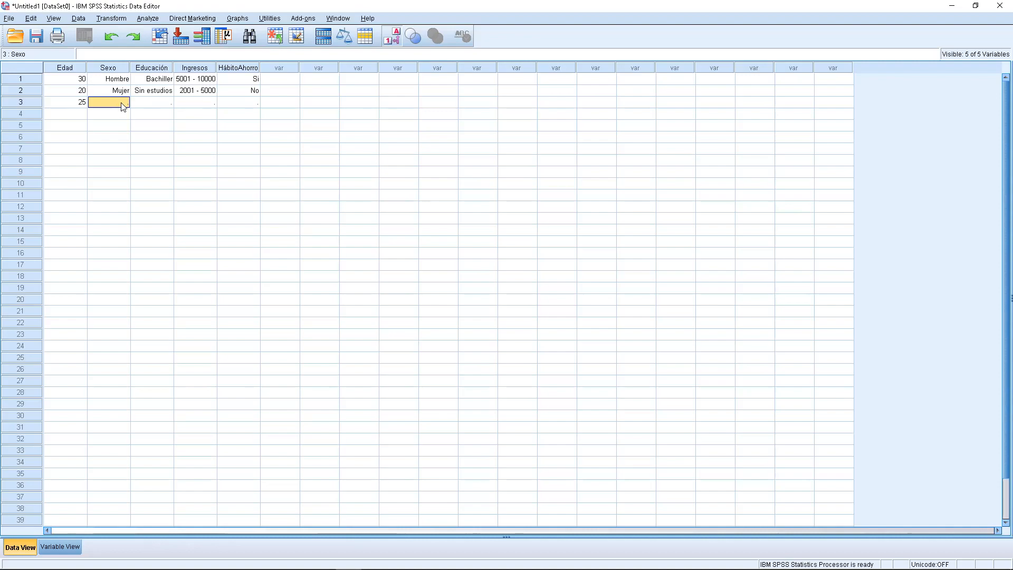
{"action": "left_click", "coordinate": [123, 102]}
{"action": "left_click", "coordinate": [121, 112]}
- For the third case, set Educación to the option beginning "Educación s" and Ingresos to 2001 - 5000
{"action": "left_click", "coordinate": [165, 103]}
{"action": "left_click", "coordinate": [167, 102]}
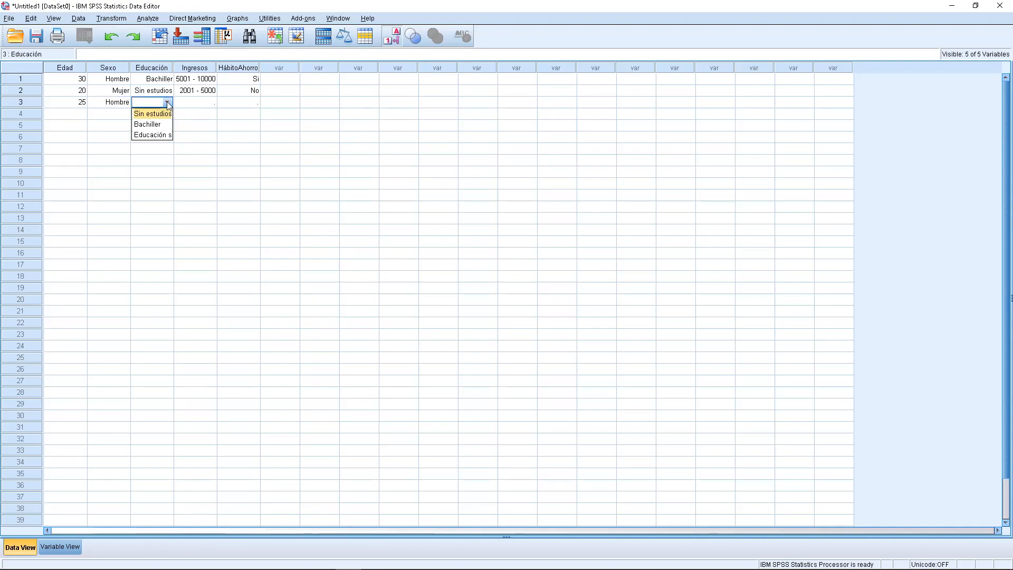
{"action": "left_click", "coordinate": [165, 135]}
{"action": "left_click", "coordinate": [211, 102]}
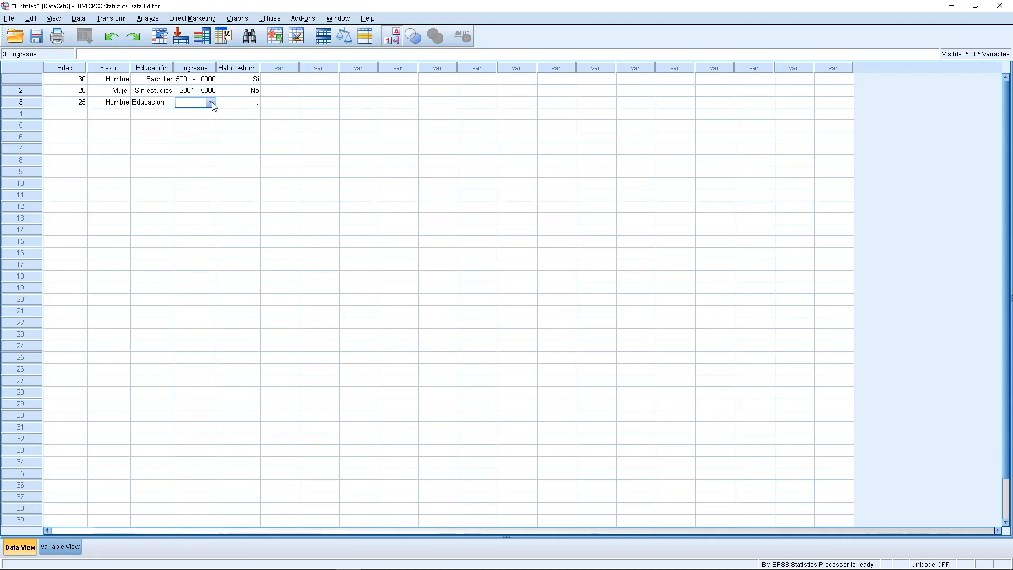
{"action": "left_click", "coordinate": [211, 102]}
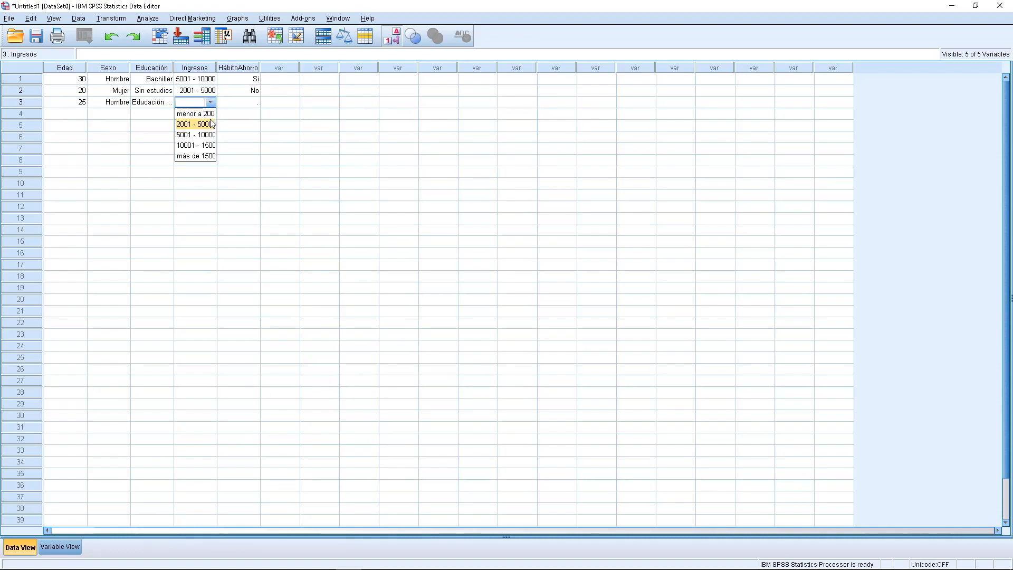
{"action": "left_click", "coordinate": [212, 124]}
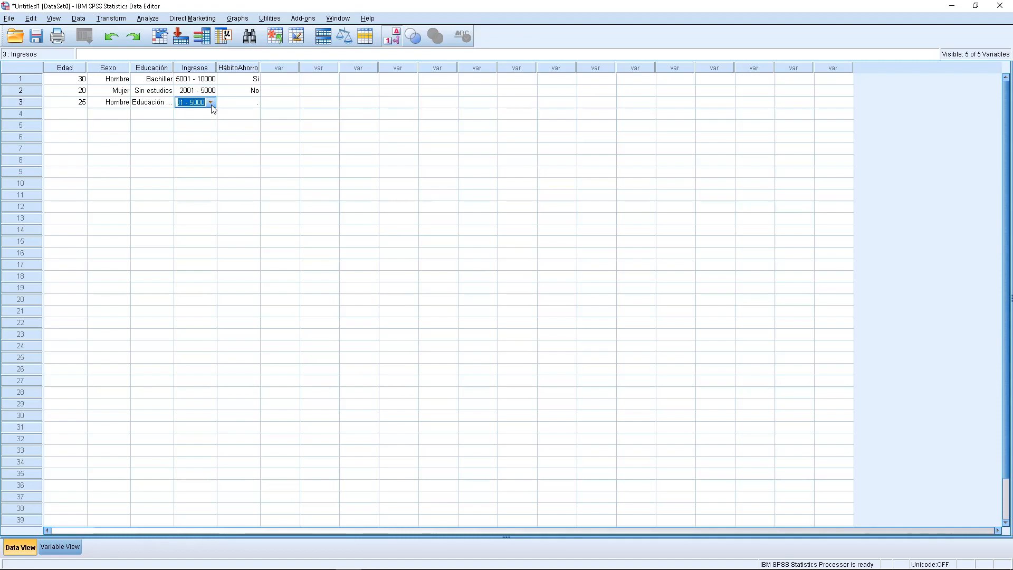
- Set HábitoAhorro to No for the third case and select the Edad cell of the fourth row
{"action": "left_click", "coordinate": [252, 102]}
{"action": "left_click", "coordinate": [253, 103]}
{"action": "left_click", "coordinate": [249, 122]}
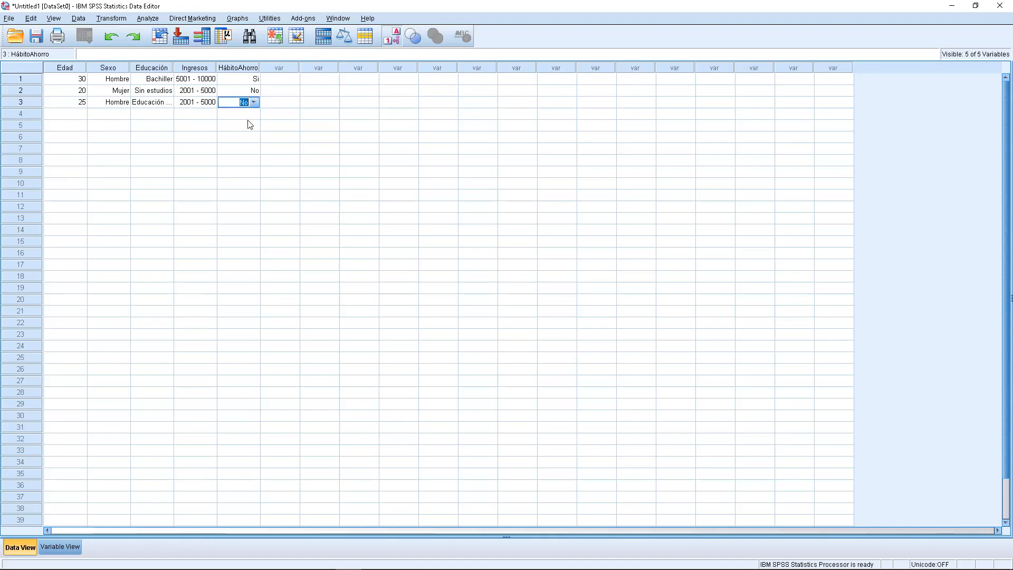
{"action": "left_click", "coordinate": [74, 114]}
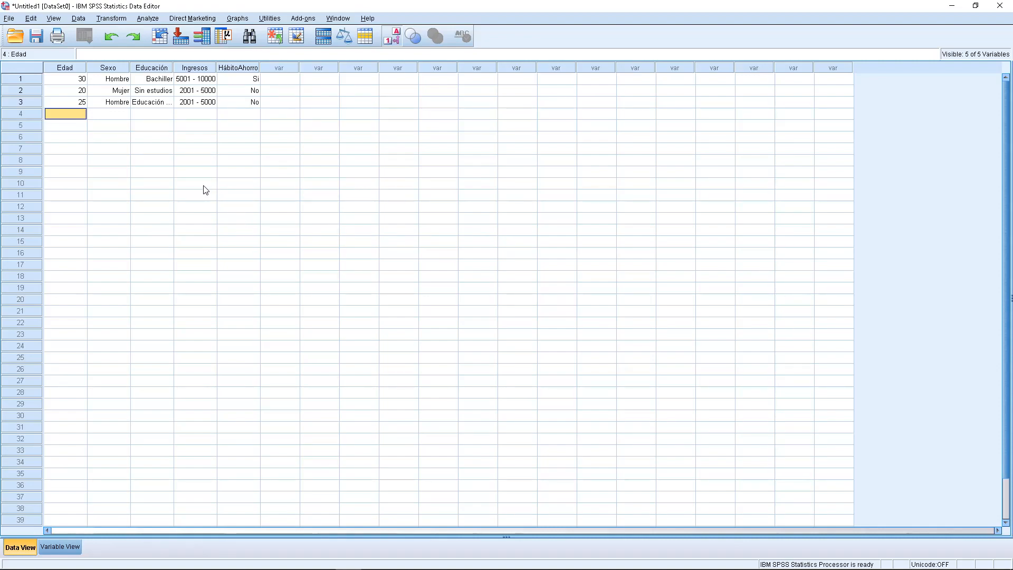
- Save the dataset as "practica 1" in SPSS Statistics (*.sav) format in the Documents folder and reposition the output window
{"action": "left_click", "coordinate": [10, 19]}
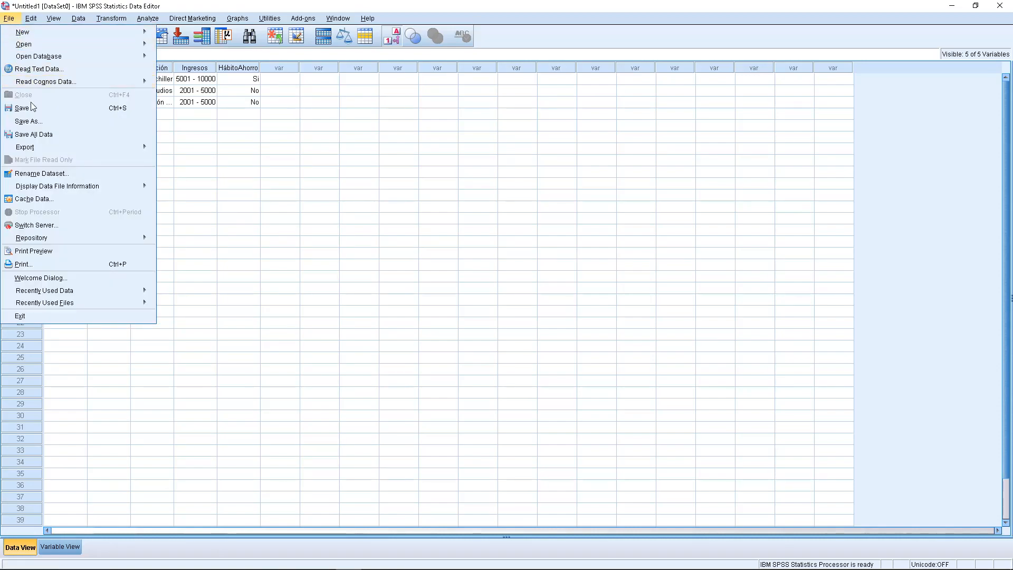
{"action": "left_click", "coordinate": [51, 127]}
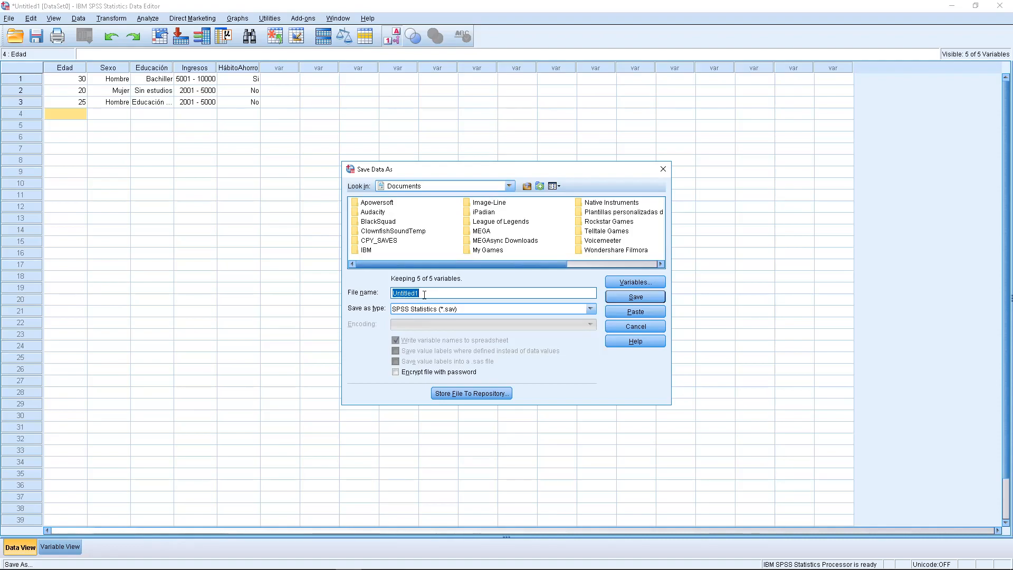
{"action": "type", "text": "practica 1"}
{"action": "left_click", "coordinate": [637, 297]}
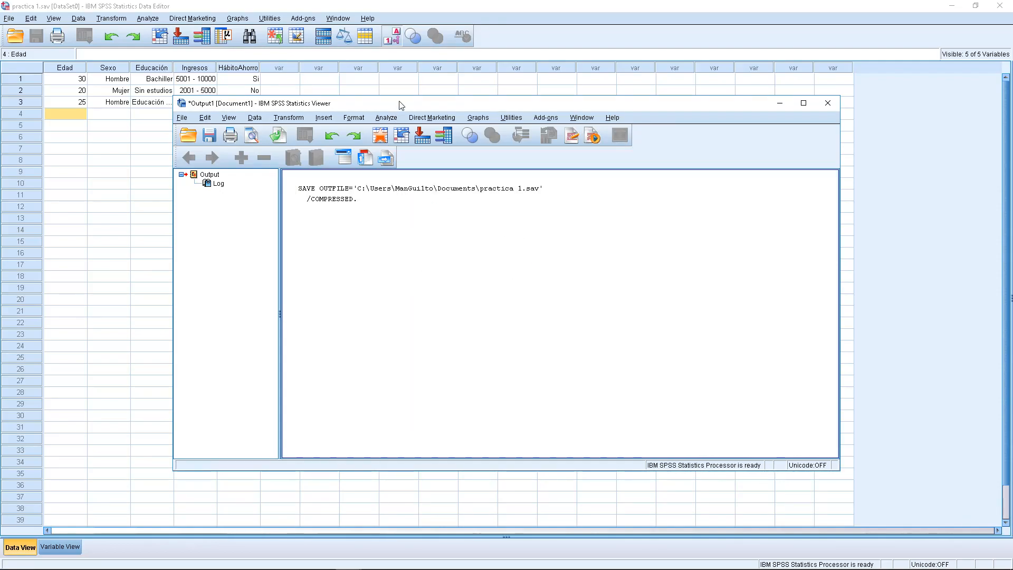
{"action": "mouse_move", "coordinate": [402, 104]}
{"action": "left_mouse_down"}
{"action": "mouse_move", "coordinate": [417, 138]}
{"action": "mouse_move", "coordinate": [411, 91]}
{"action": "left_mouse_up"}
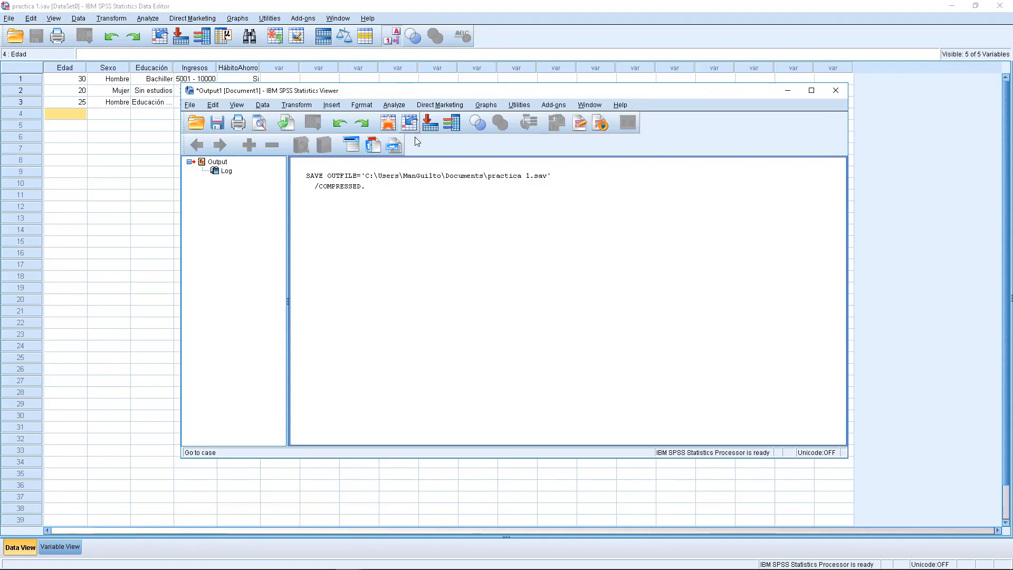